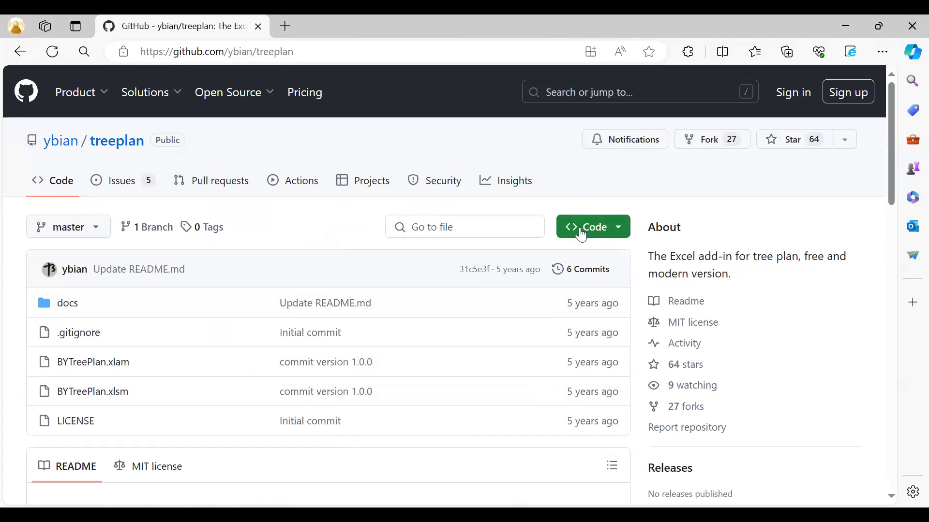
Open the code download options of the ybian/treeplan repository.
left_click(619, 227)
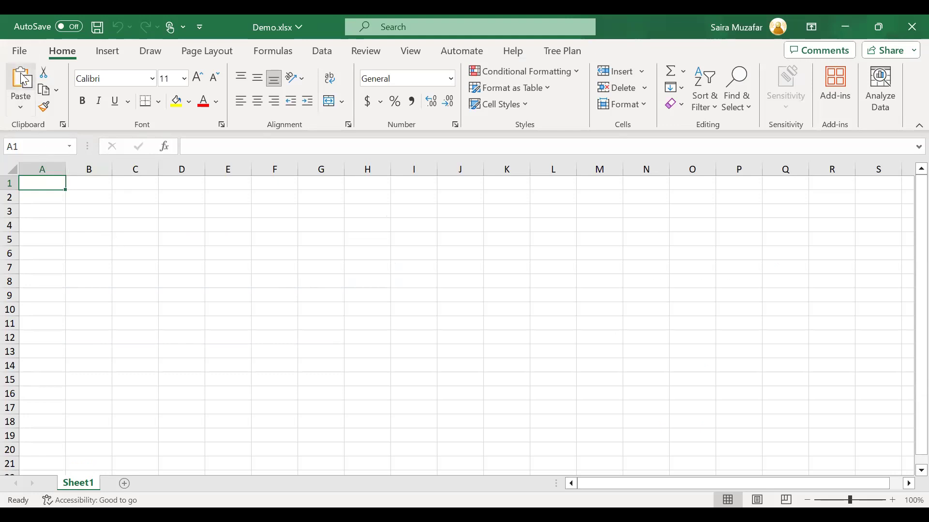
Open the Excel Add-ins manager from the Excel options.
left_click(20, 51)
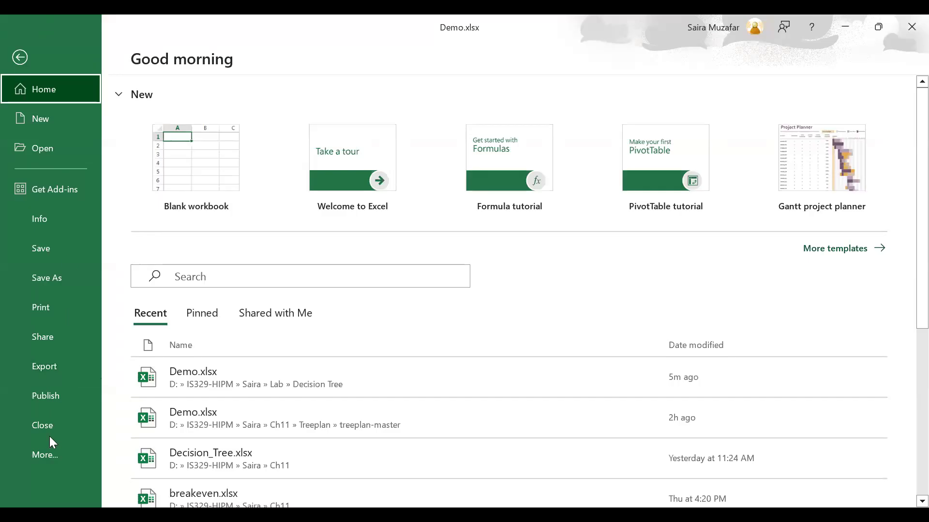
left_click(51, 454)
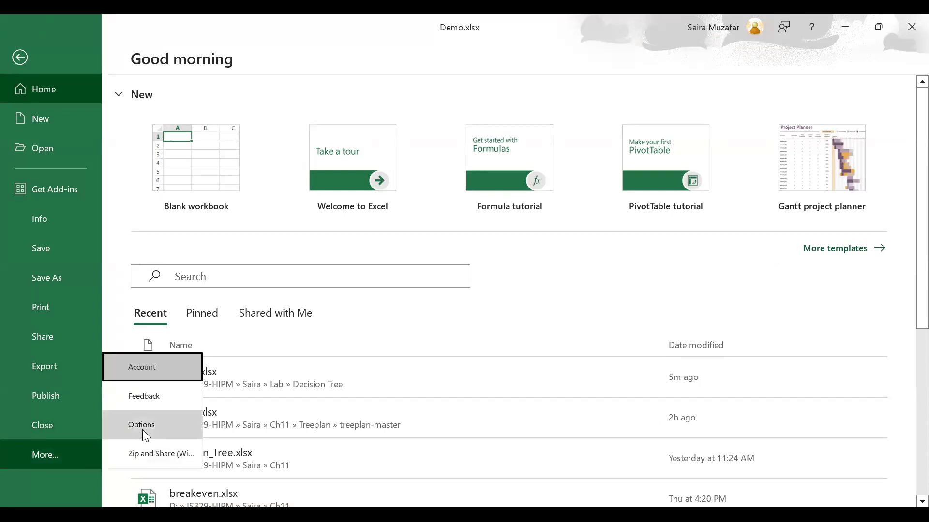
left_click(141, 427)
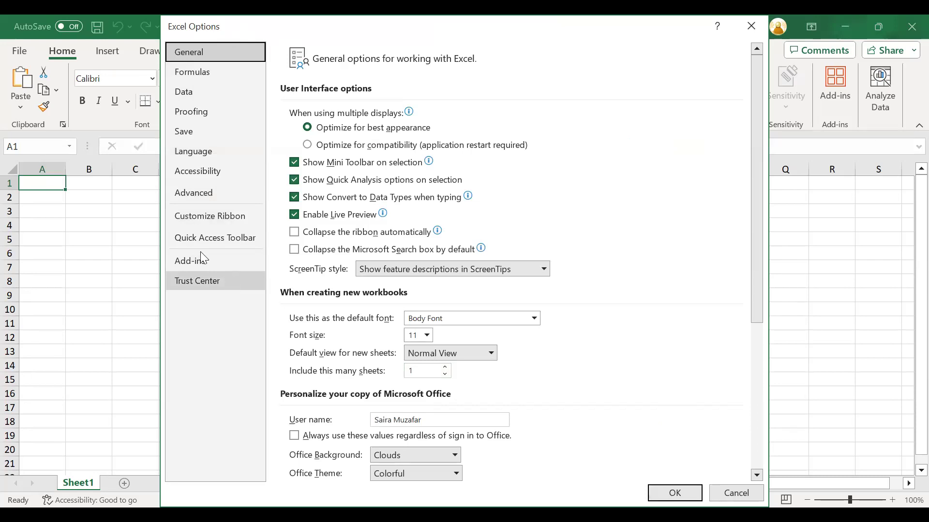
left_click(191, 265)
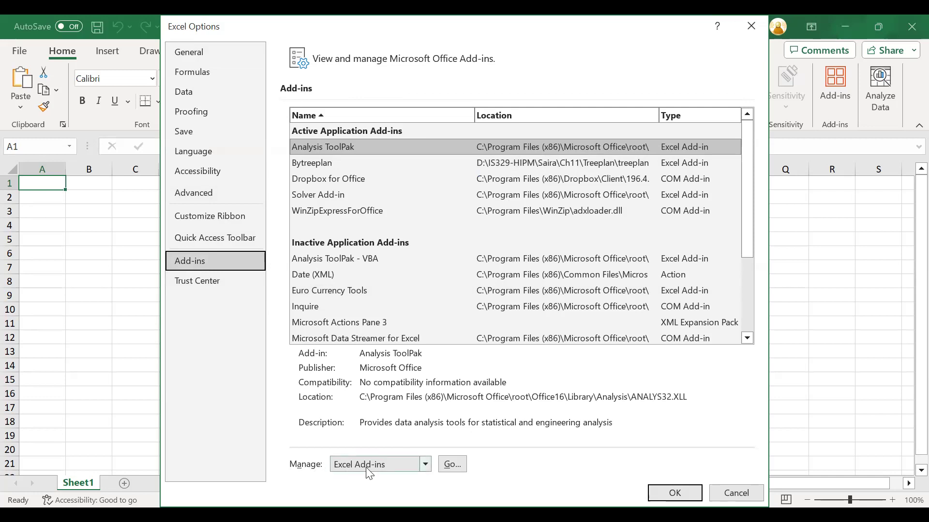
left_click(452, 465)
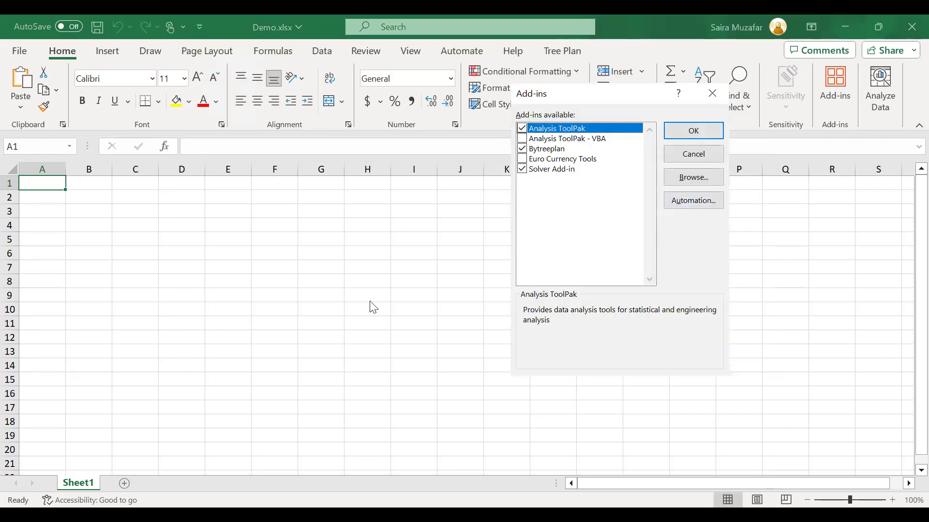
Browse to the treeplan-master folder in C:\Treeplan to locate BYTreePlan.xlam, and cancel the file selection.
left_click(685, 186)
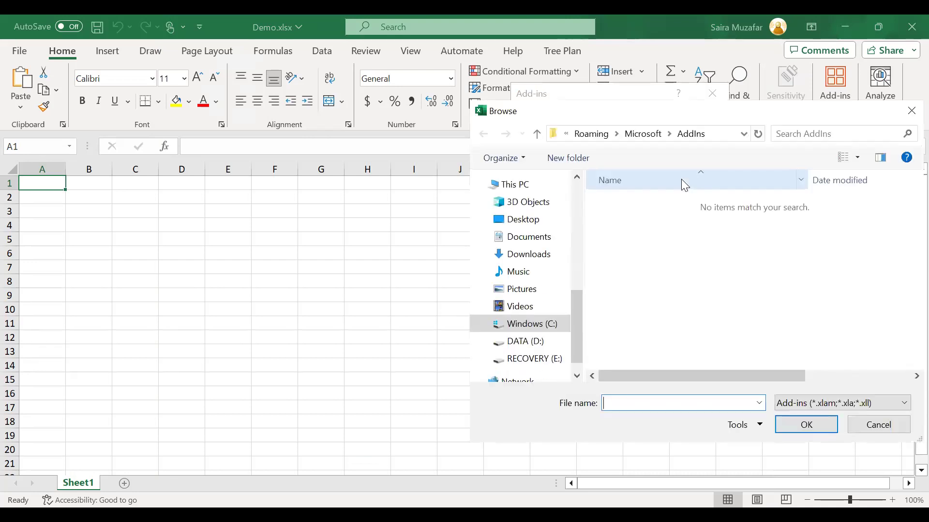
left_click(541, 324)
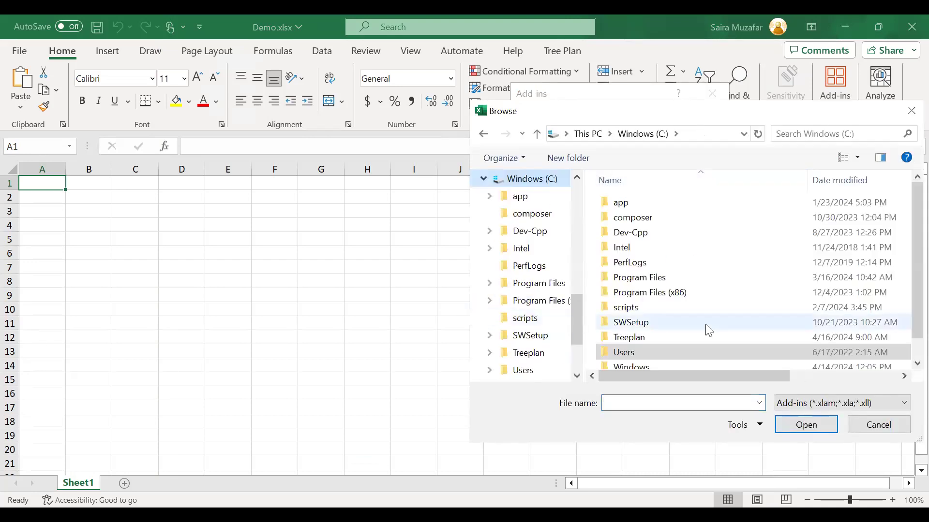
double_click(632, 338)
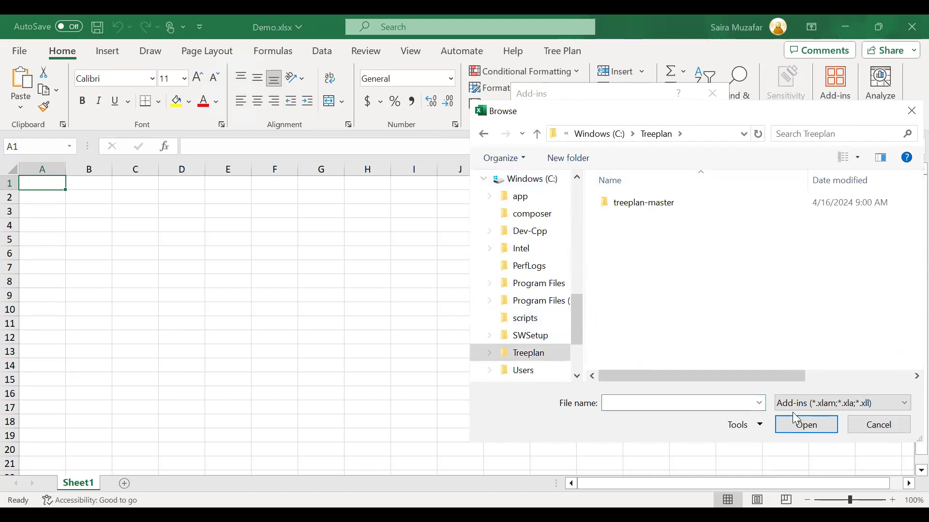
double_click(636, 203)
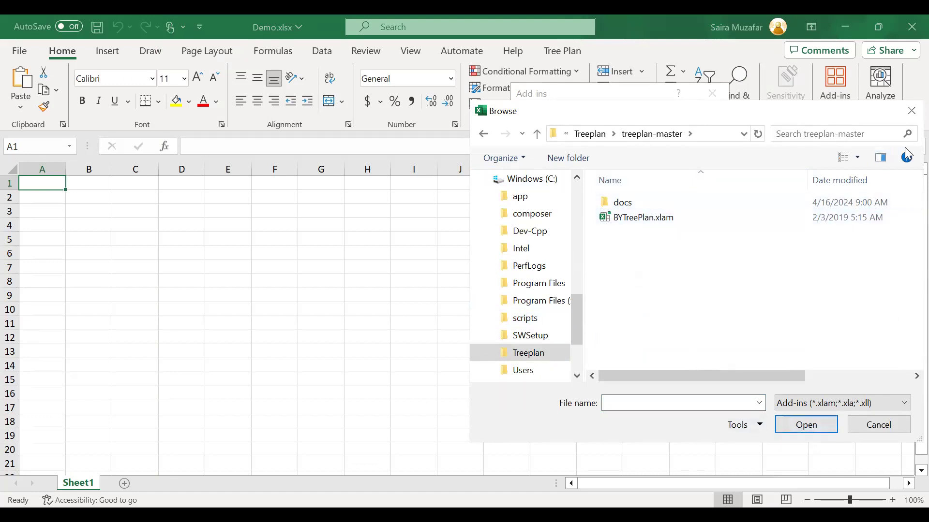
key("Escape")
Clear the Bytreeplan add-in's selection and close the add-ins list without applying the change.
left_click(522, 149)
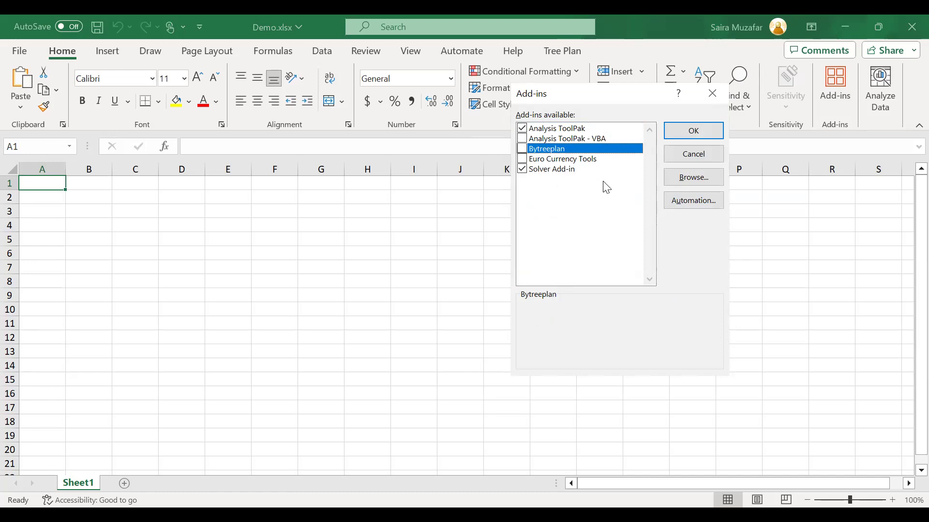
left_click(719, 88)
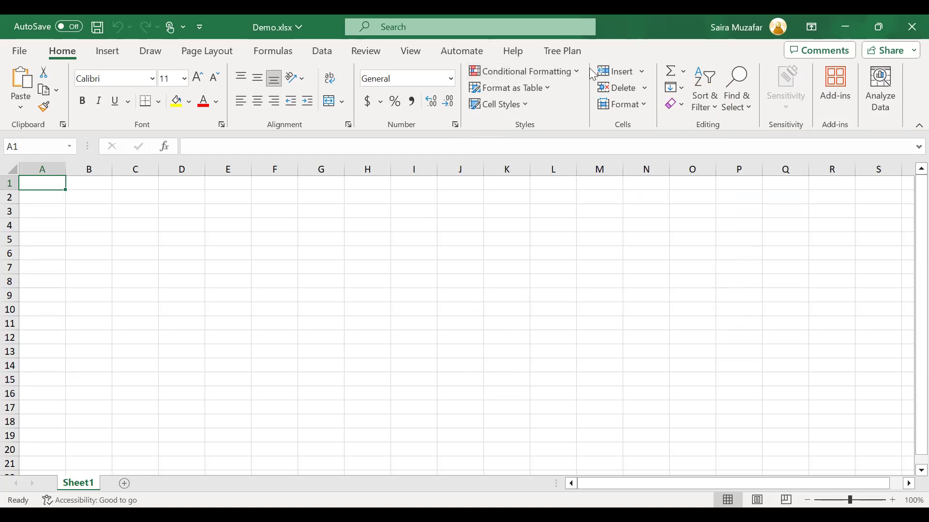
Create a new decision tree with 2 branches on Sheet1 using the Tree Plan add-in.
left_click(560, 53)
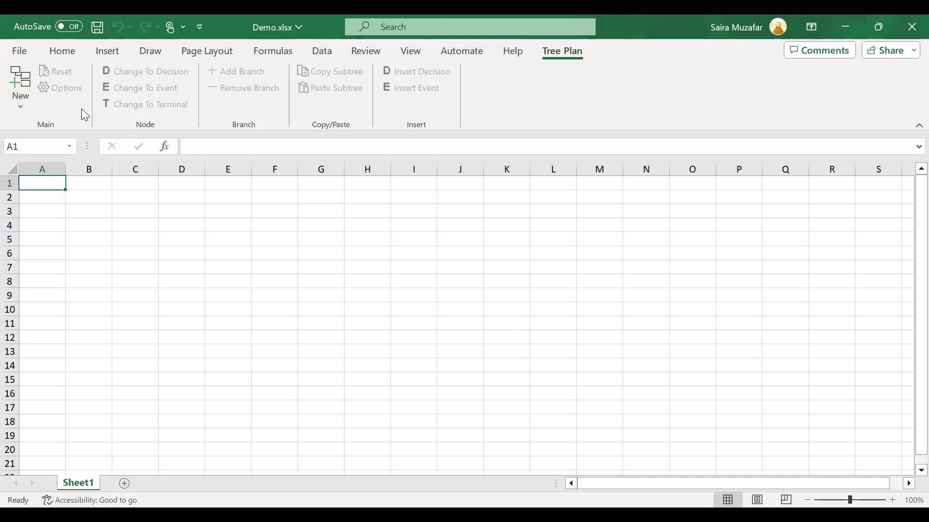
left_click(23, 109)
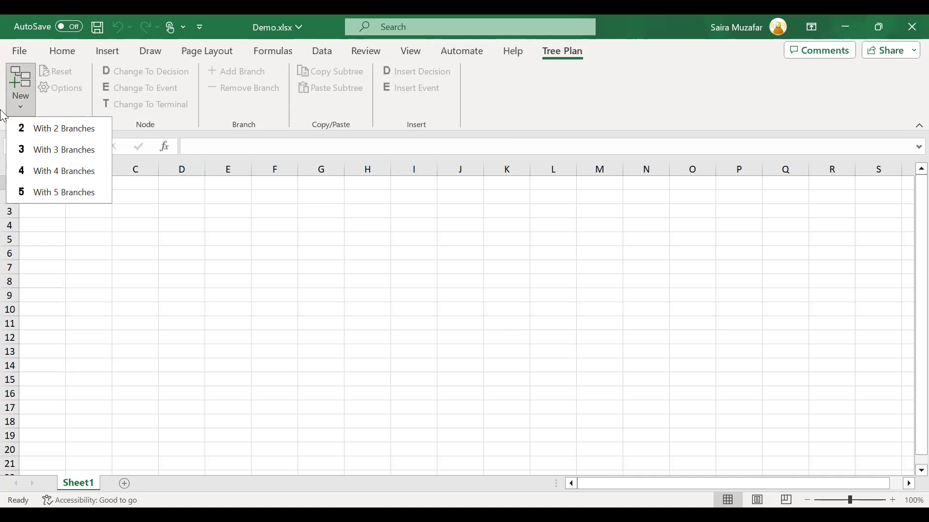
left_click(59, 130)
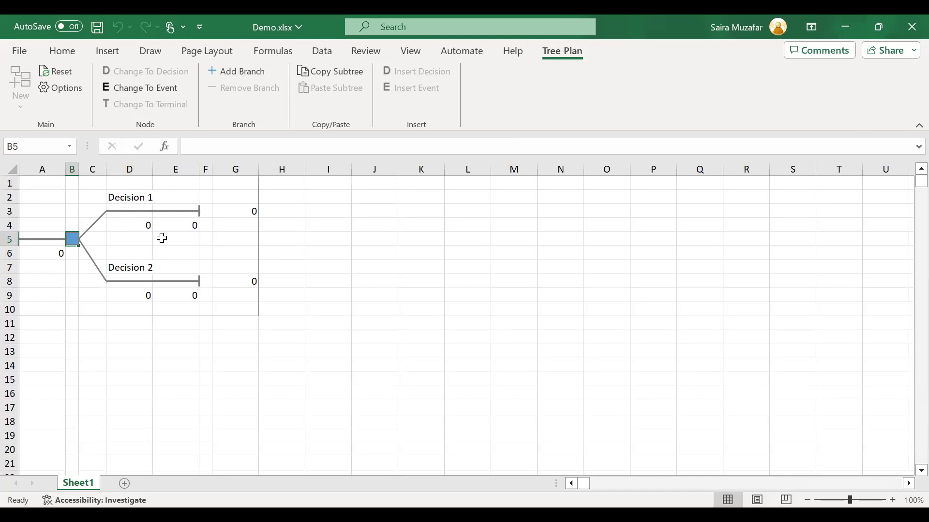
Rename the tree's first decision branch in D2 to "Project 1".
double_click(145, 199)
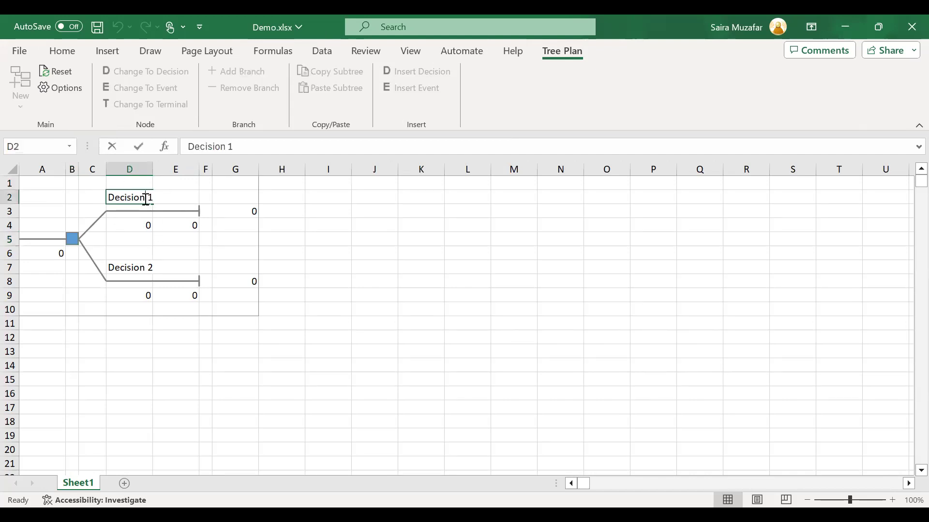
key("BackSpace")
key("BackSpace")
key("BackSpace")
key("BackSpace")
key("BackSpace")
key("BackSpace")
key("BackSpace")
key("BackSpace")
key("BackSpace")
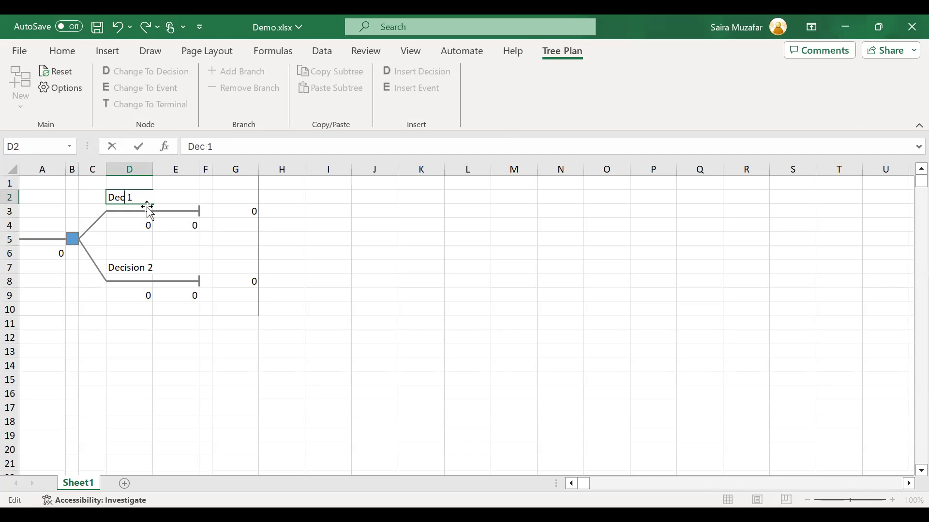
type("Project")
Rename the tree's second decision branch in D7 to "Project 2".
left_click(144, 274)
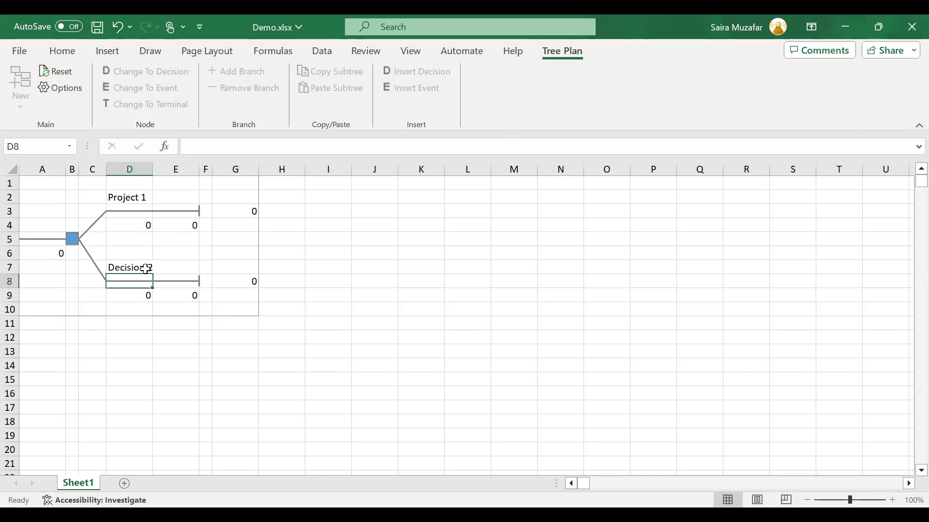
left_click(145, 269)
double_click(147, 268)
key("BackSpace")
key("BackSpace")
key("BackSpace")
key("BackSpace")
key("BackSpace")
key("BackSpace")
key("BackSpace")
key("BackSpace")
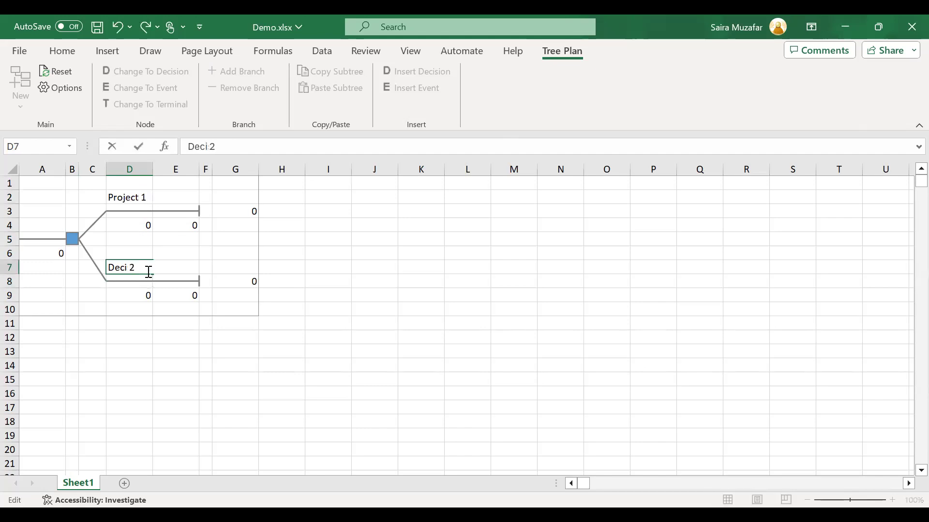
type("Project")
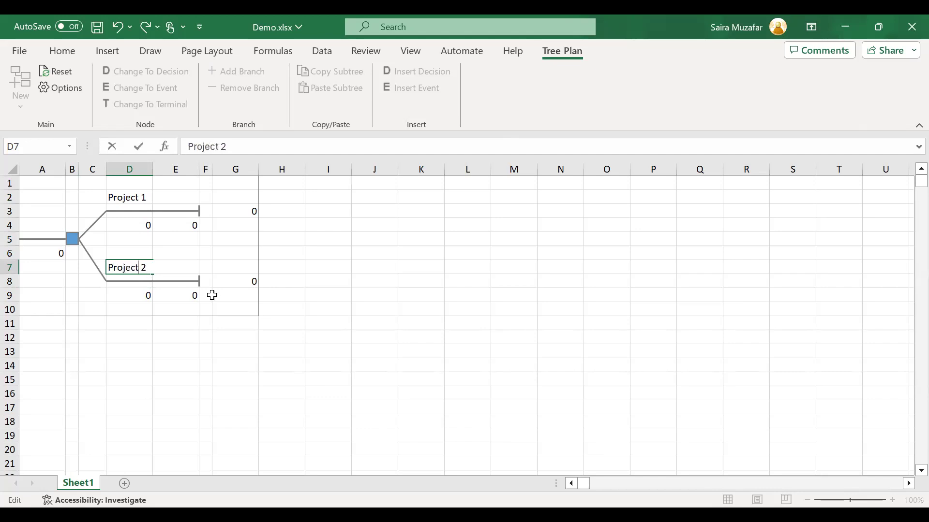
left_click(325, 337)
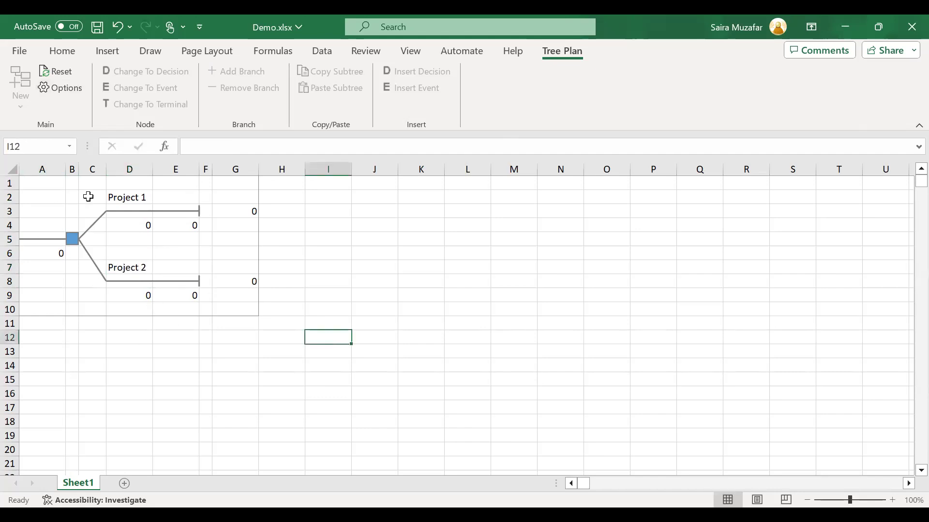
Review the tree's theme and decision node choices in the Tree Plan options, leaving them as set.
left_click(59, 93)
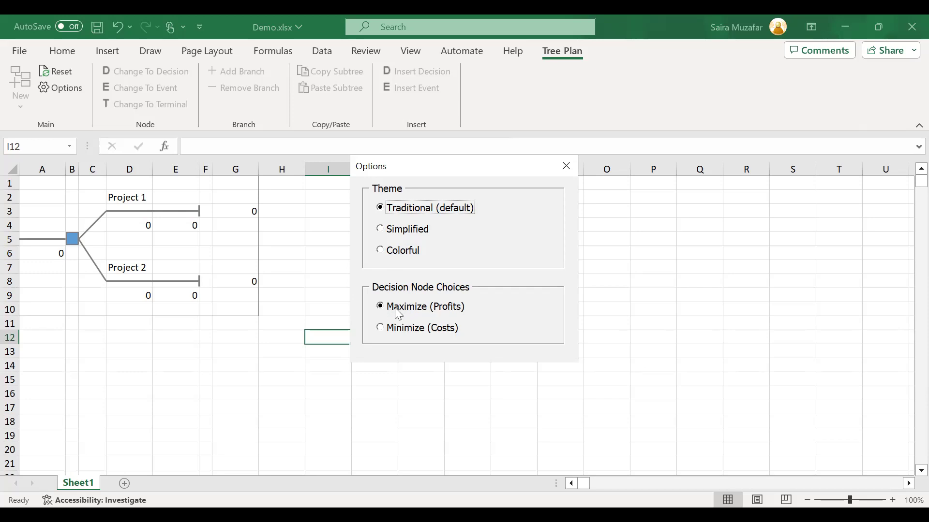
left_click(567, 167)
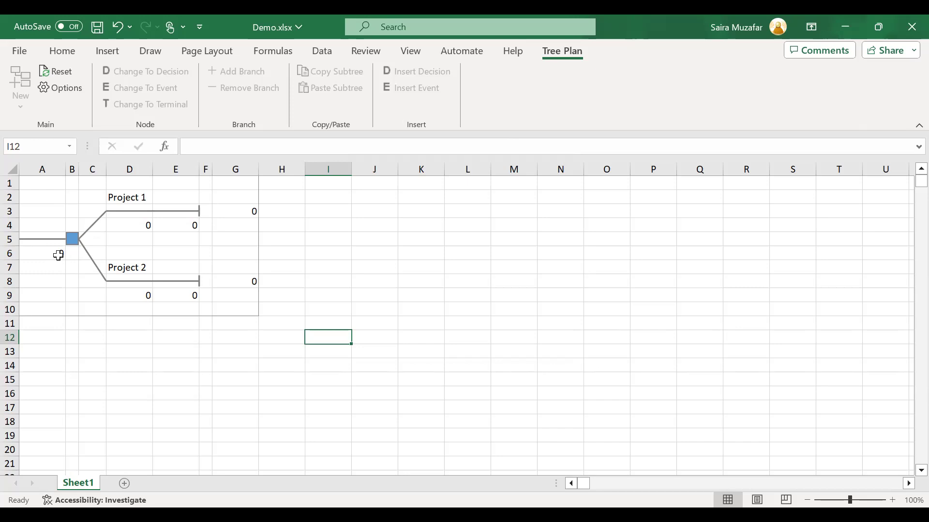
Change the terminal node of the Project 1 branch in F3 to an event node with 2 branches.
left_click(203, 212)
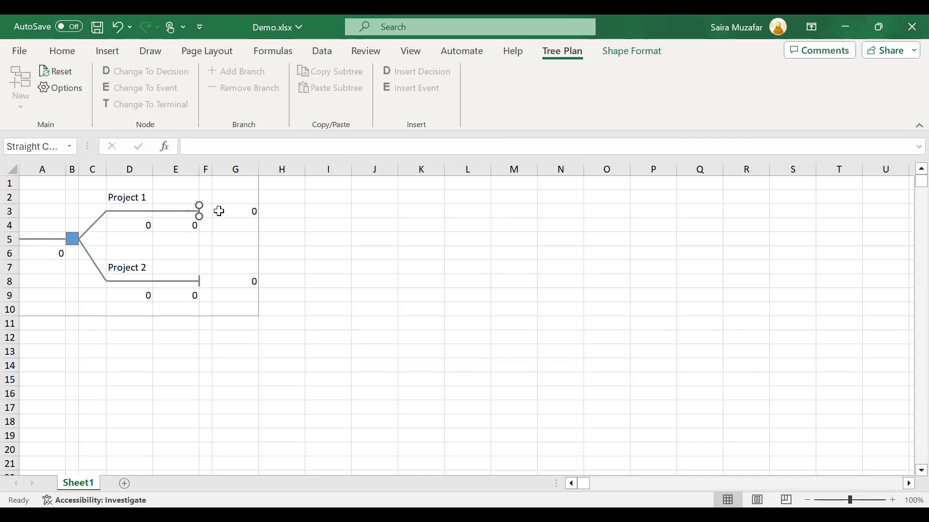
double_click(207, 213)
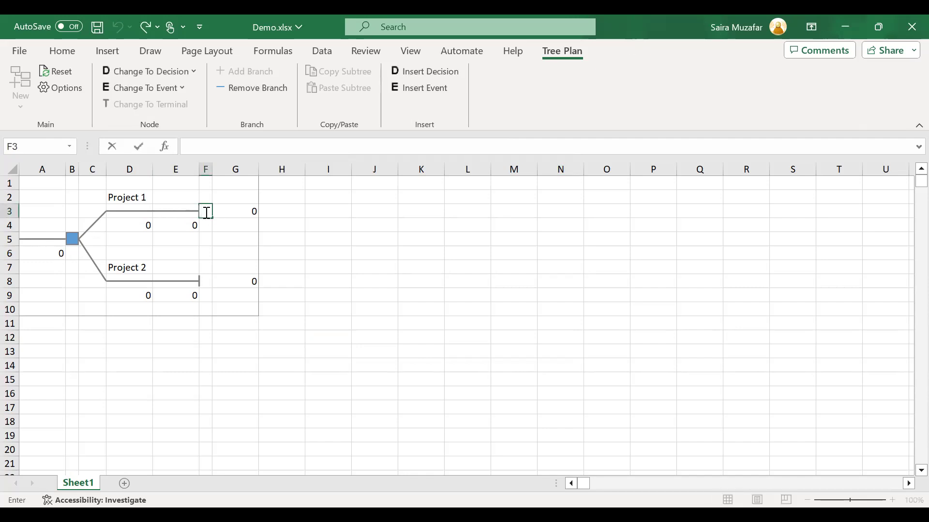
left_click(185, 89)
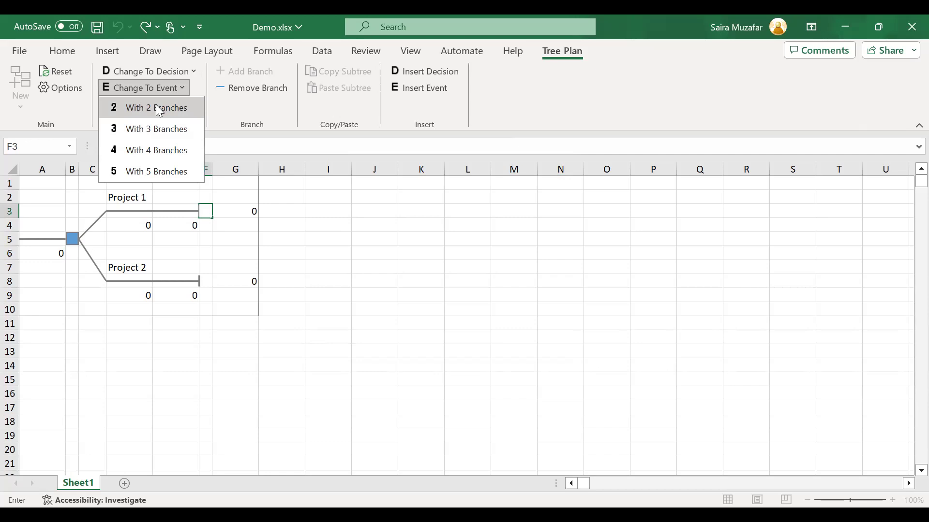
left_click(156, 107)
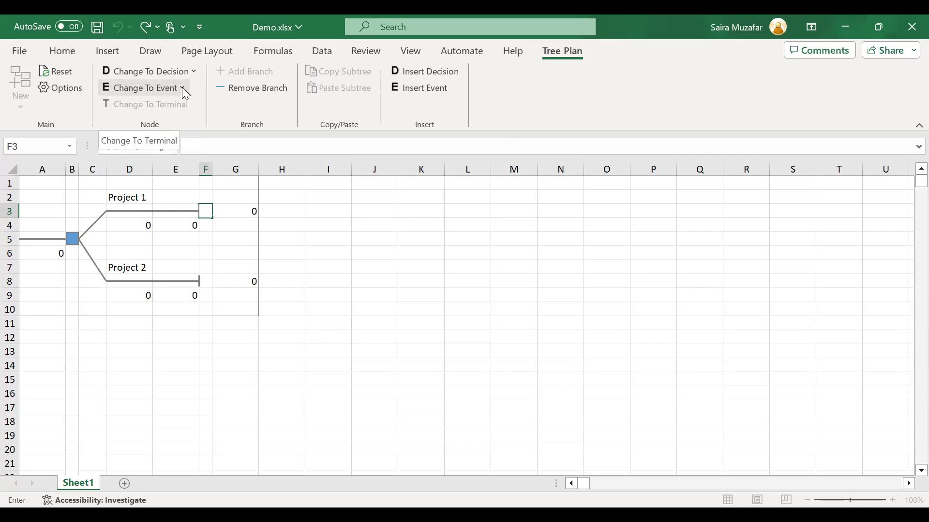
left_click(167, 96)
left_click(152, 106)
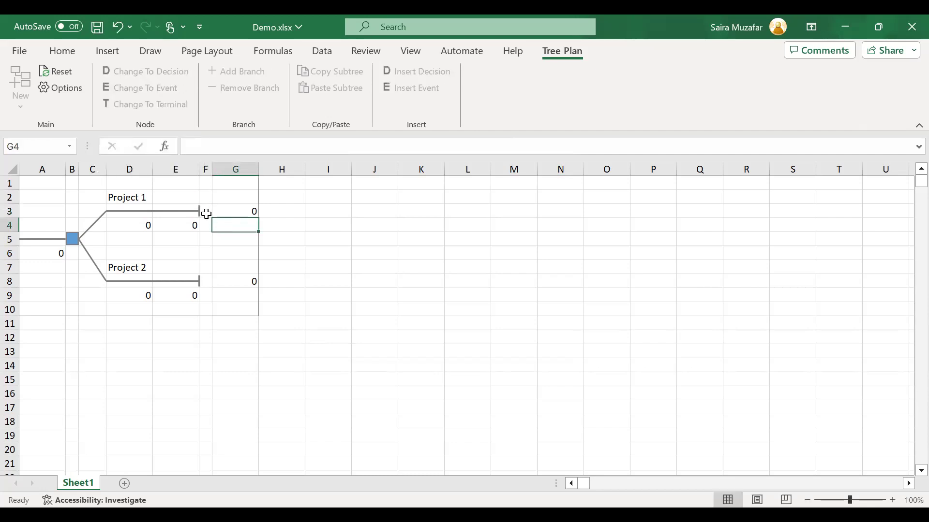
left_click(184, 88)
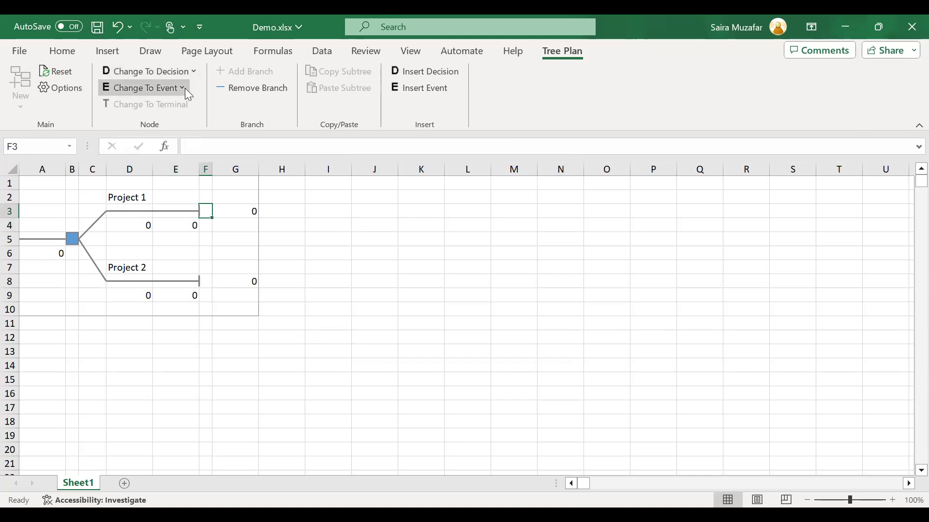
left_click(167, 107)
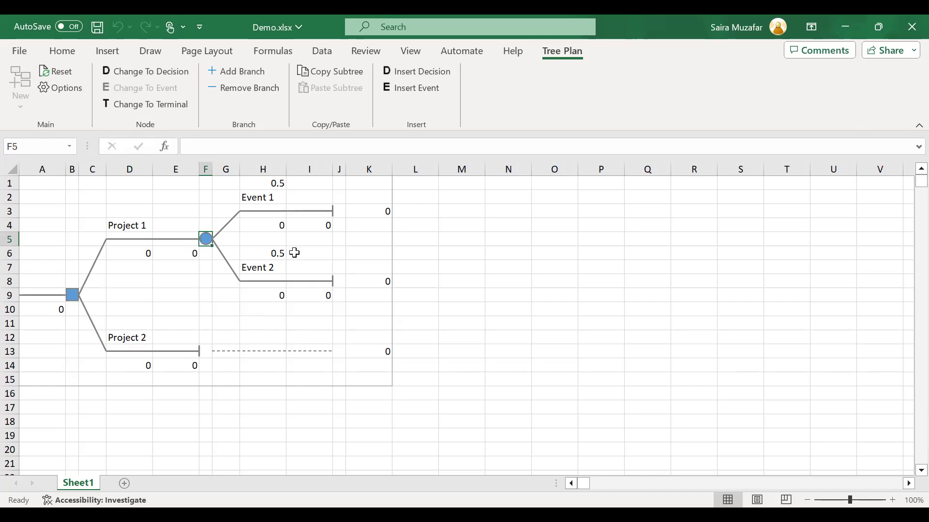
Rename the first event branch of Project 1 in H2 to "Earn".
double_click(254, 196)
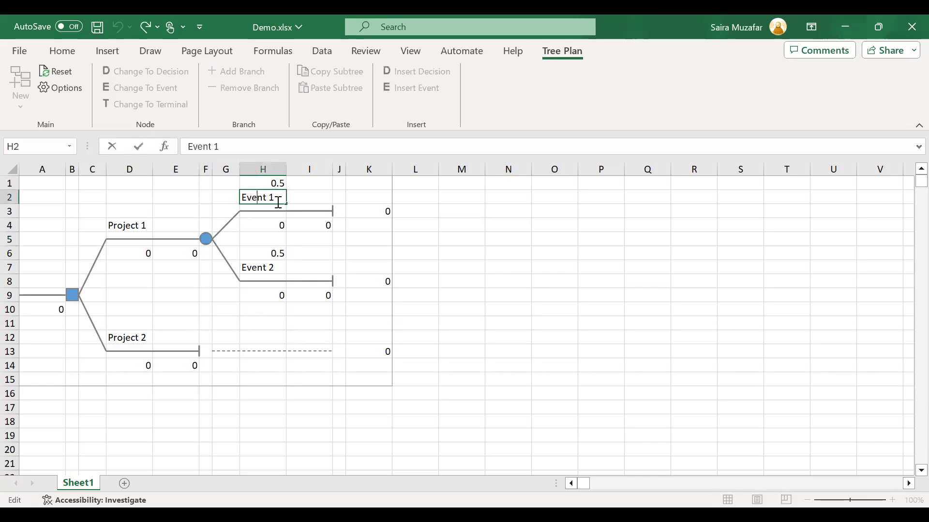
key("BackSpace")
key("BackSpace")
key("BackSpace")
key("BackSpace")
key("BackSpace")
key("BackSpace")
key("BackSpace")
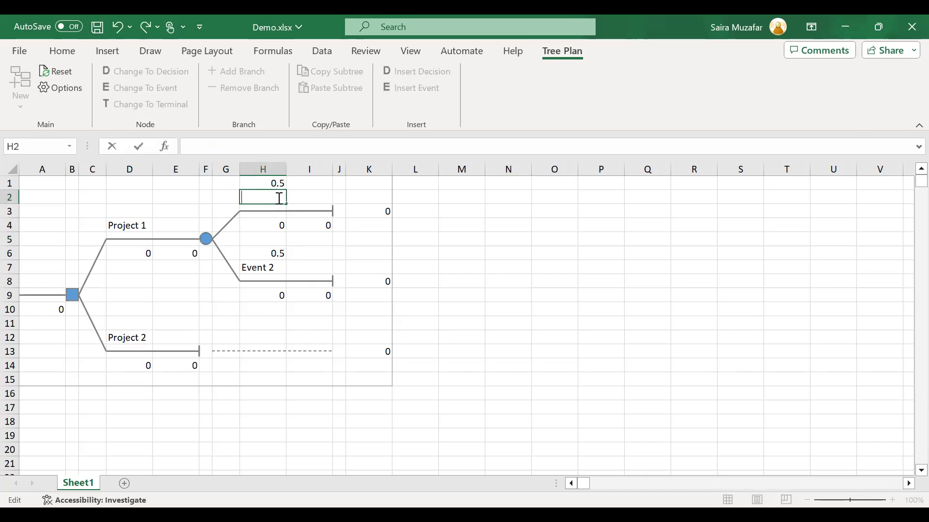
type("Earn")
Set the Earn branch's probability in H1 to 0.2 and its payoff in H4 to 300000.
double_click(282, 184)
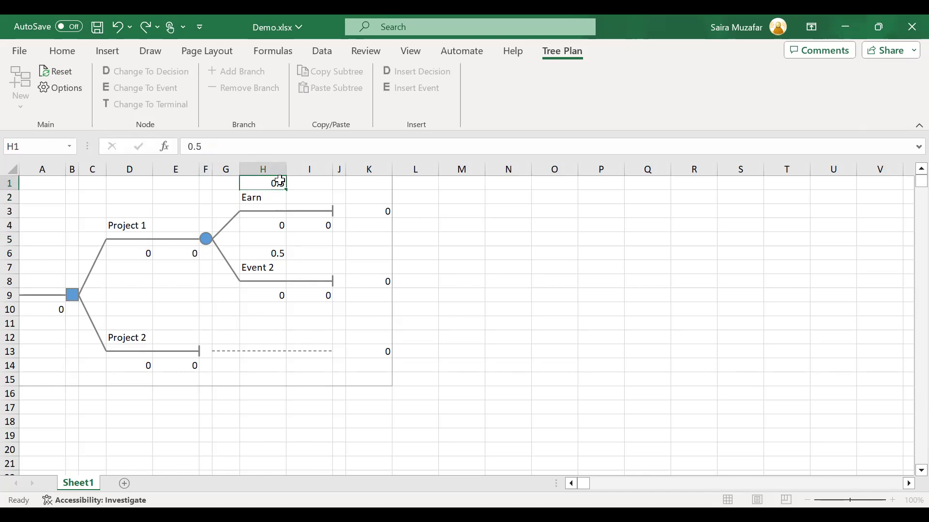
key("BackSpace")
type("2")
left_click(281, 226)
key("BackSpace")
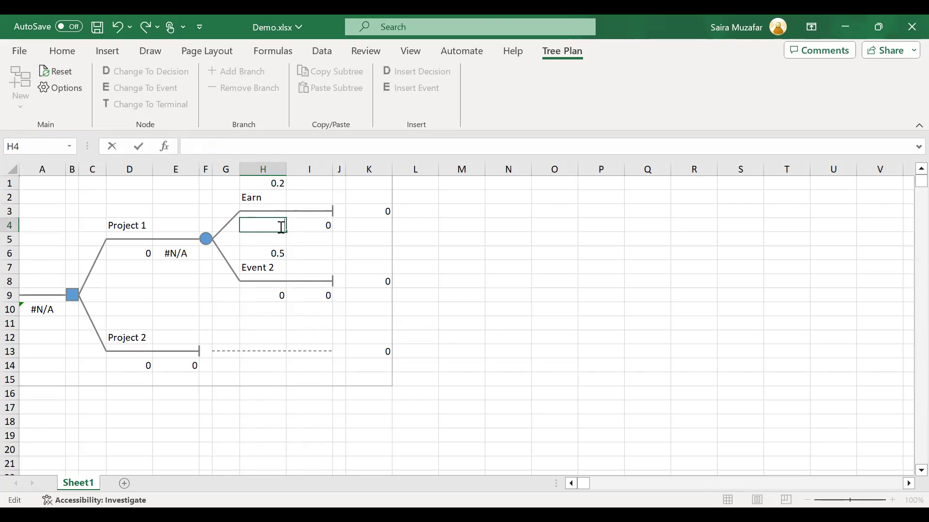
type("300000")
Set the probability of Project 1's second event branch in H6 to 0.8 and rename the branch in H7 to "Lose".
left_click(276, 251)
double_click(278, 252)
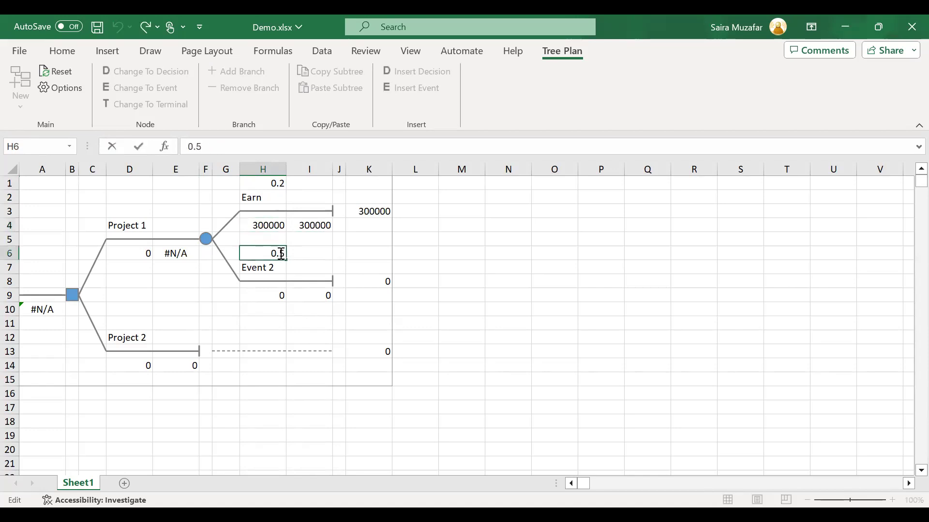
key("BackSpace")
type("8")
left_click(271, 269)
double_click(273, 271)
left_click_drag(275, 269, 241, 272)
key("BackSpace")
type("Lose")
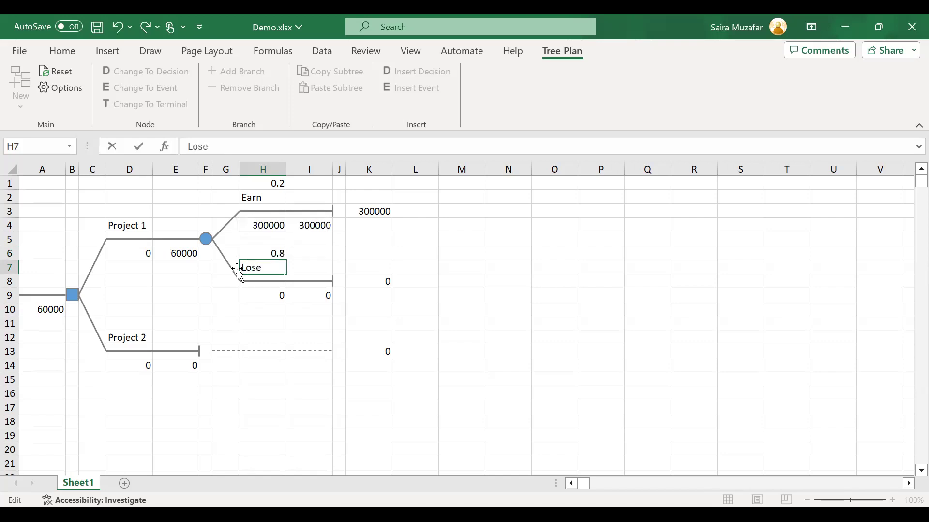
left_click(426, 296)
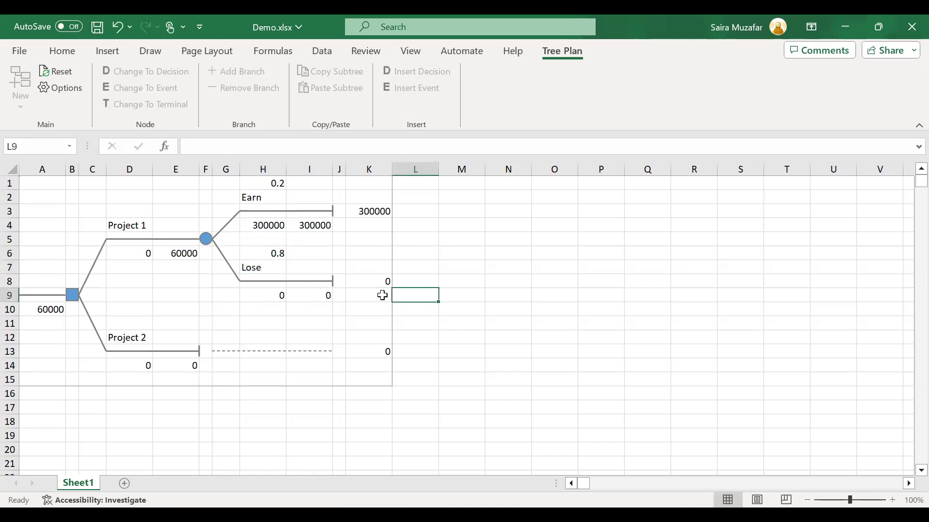
Set the payoff of Project 1's Lose branch in H9 to -40000.
left_click(271, 295)
double_click(275, 294)
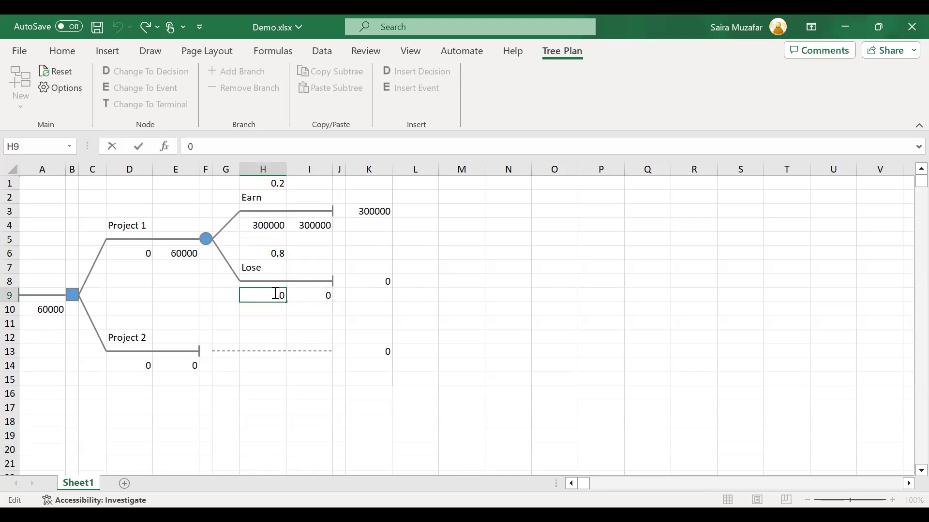
key("BackSpace")
type("-40000")
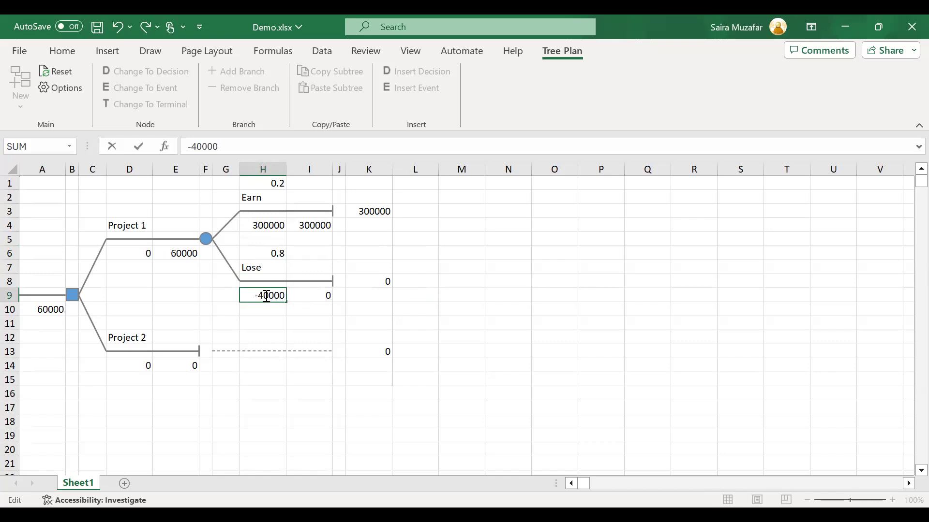
left_click(527, 352)
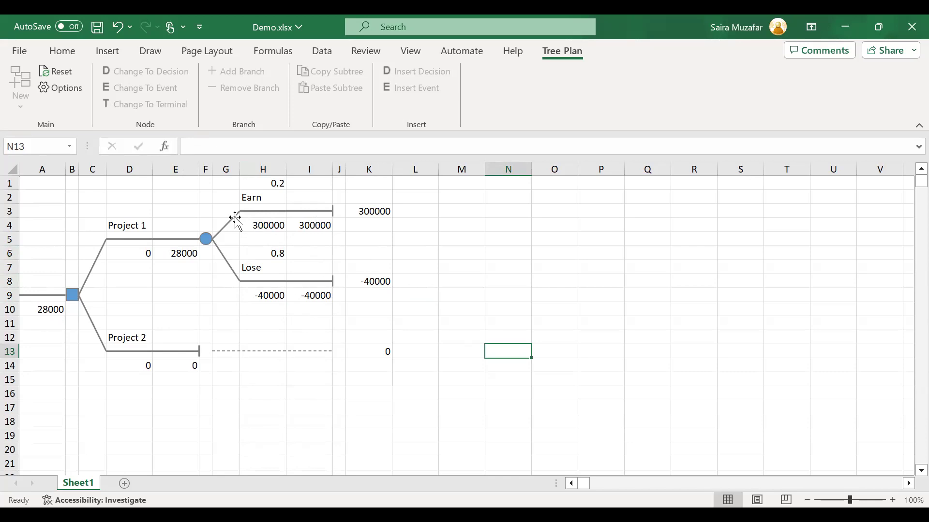
Copy the subtree starting at Project 1's event node in F5.
left_click(205, 353)
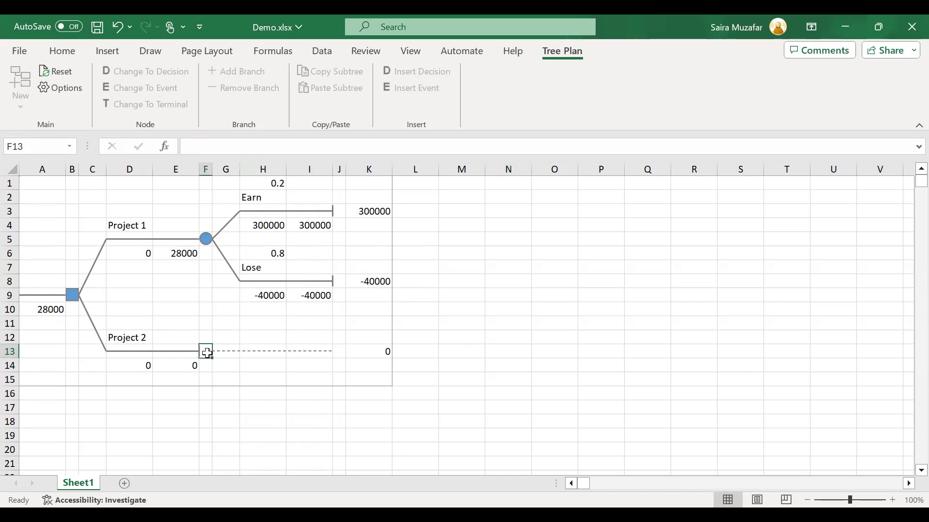
left_click(204, 239)
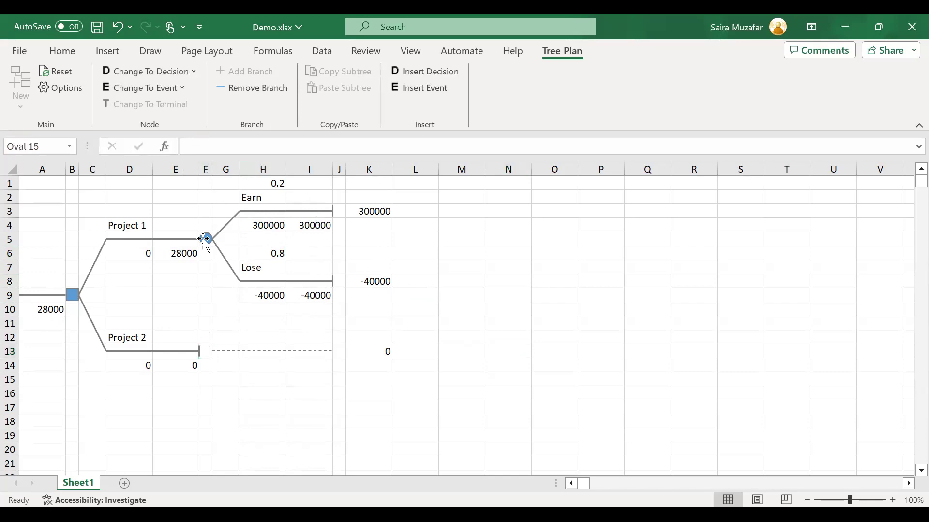
left_click(470, 322)
left_click(208, 227)
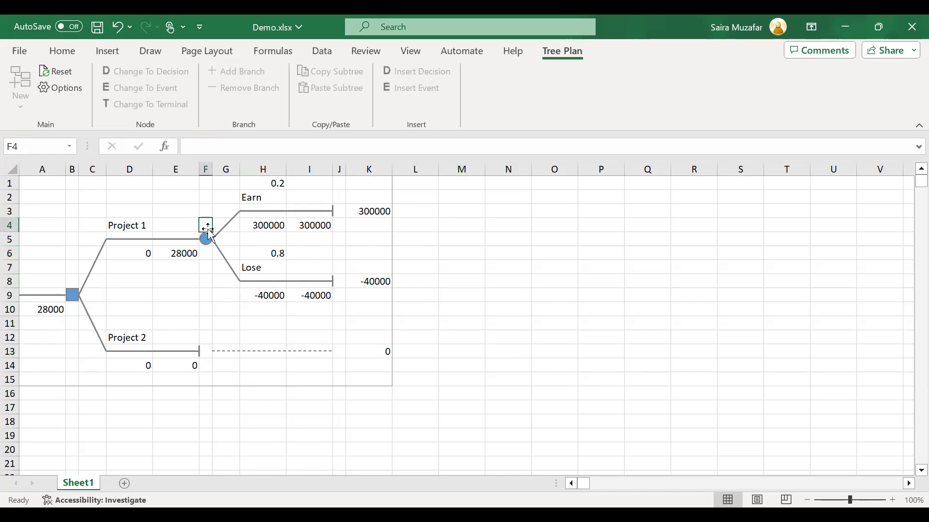
key("Down")
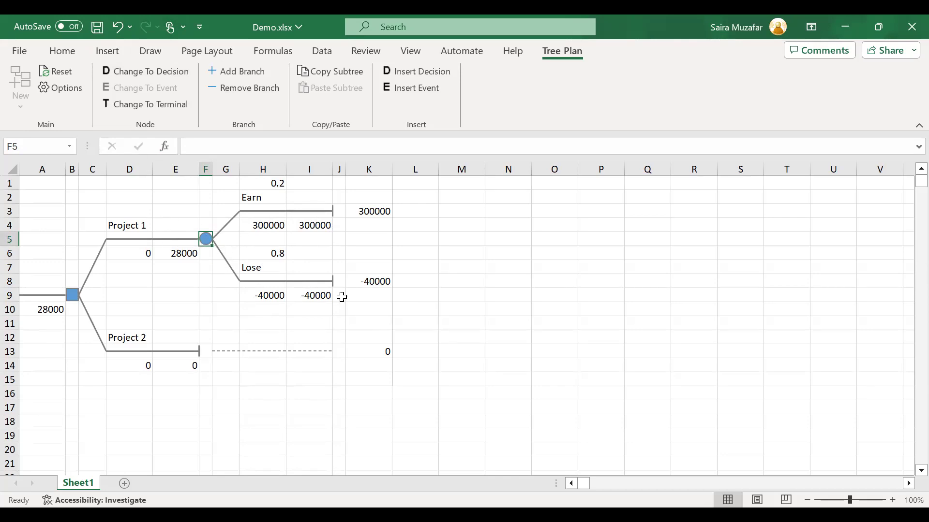
left_click(327, 78)
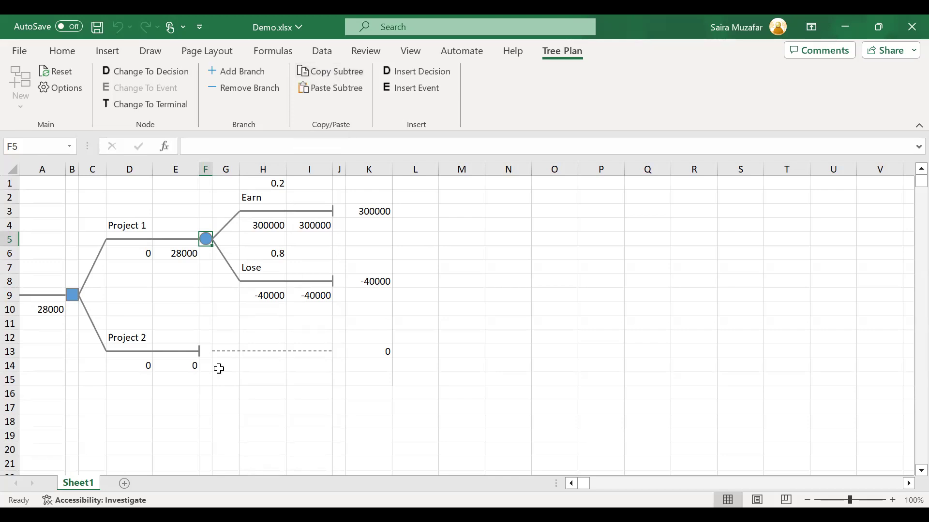
Paste the copied subtree onto Project 2's terminal node in F13 and add a third branch to the pasted event node.
left_click(200, 355)
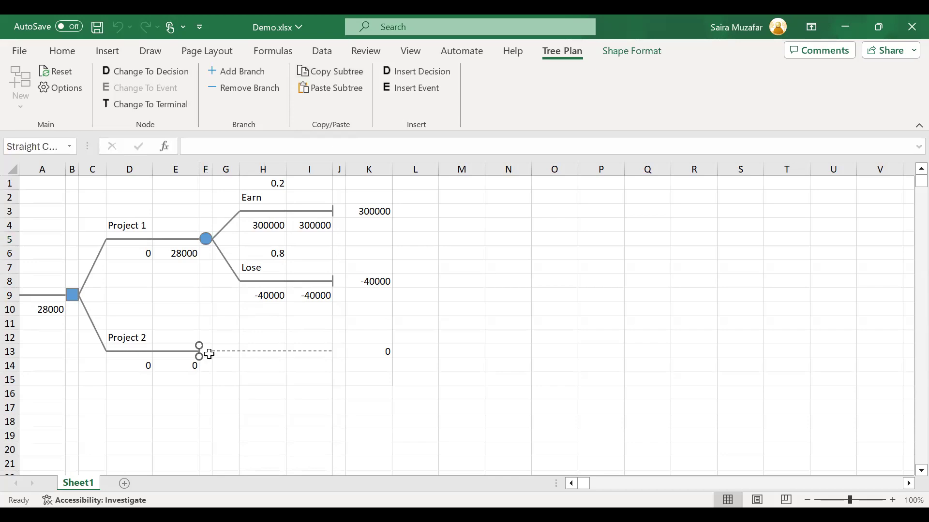
left_click(209, 355)
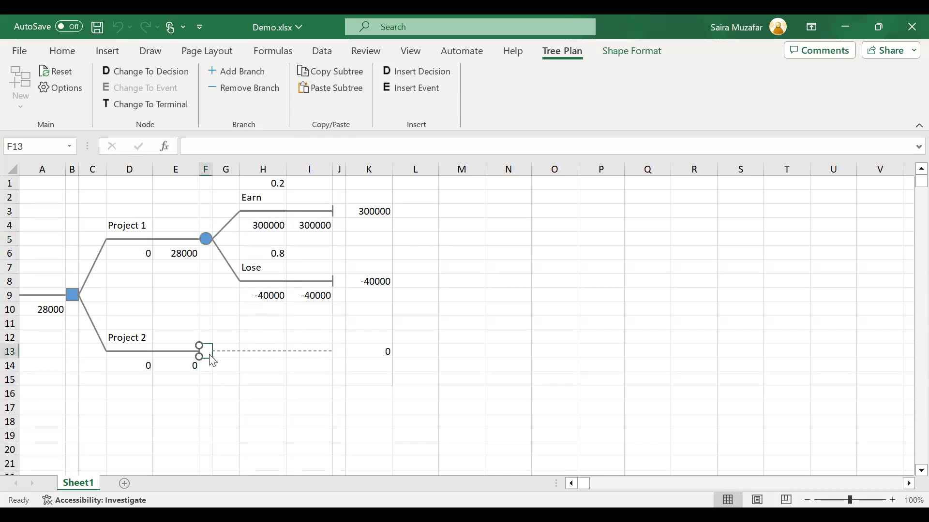
right_click(209, 354)
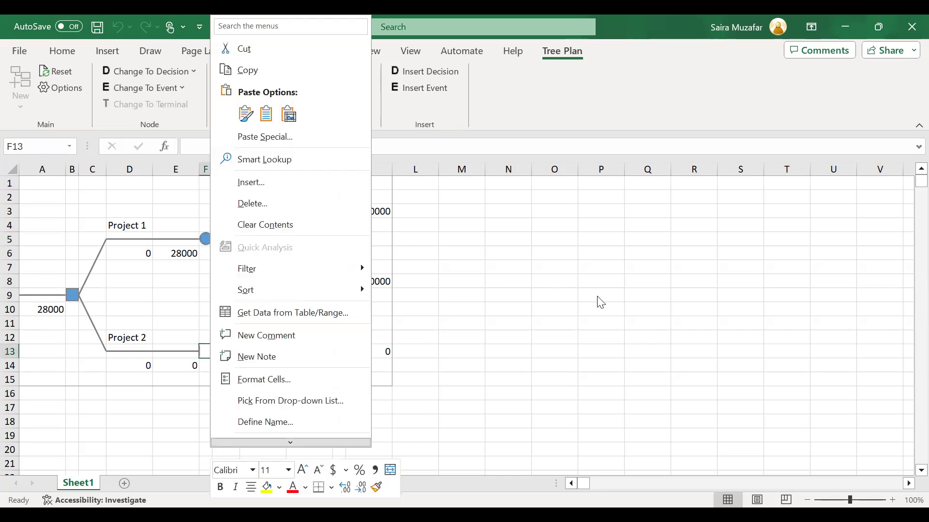
left_click(206, 356)
double_click(206, 352)
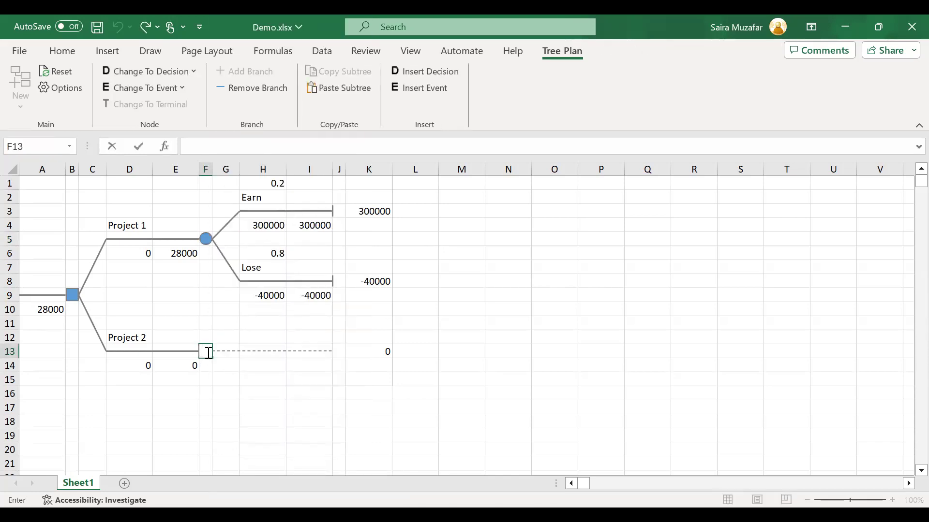
left_click(362, 87)
left_click(214, 339)
left_click(206, 349)
left_click(339, 86)
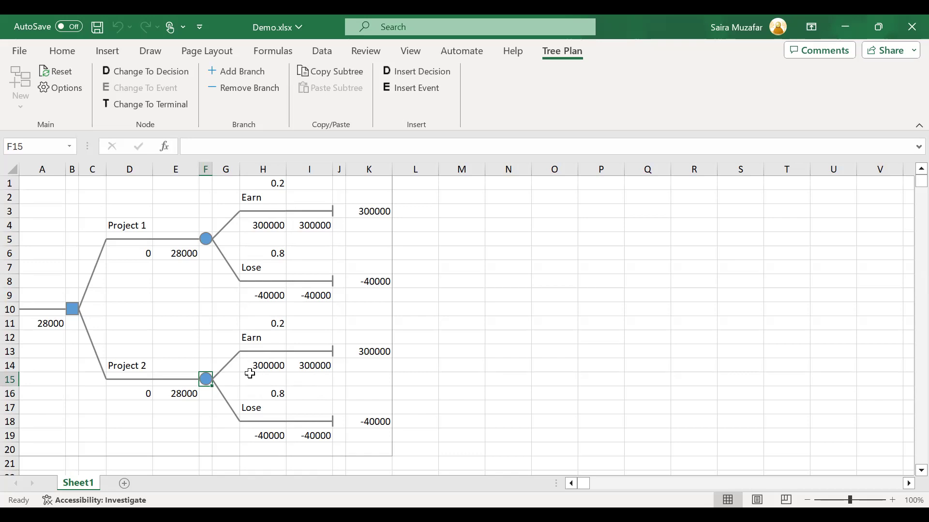
left_click(230, 72)
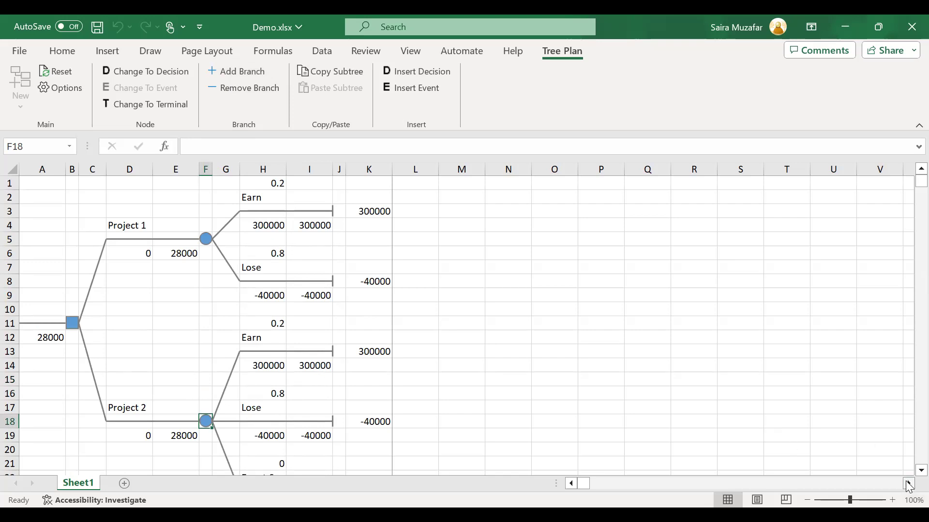
Rename the first event branch of Project 2 in H12 to "Lose".
scroll(908, 479, "down", 2)
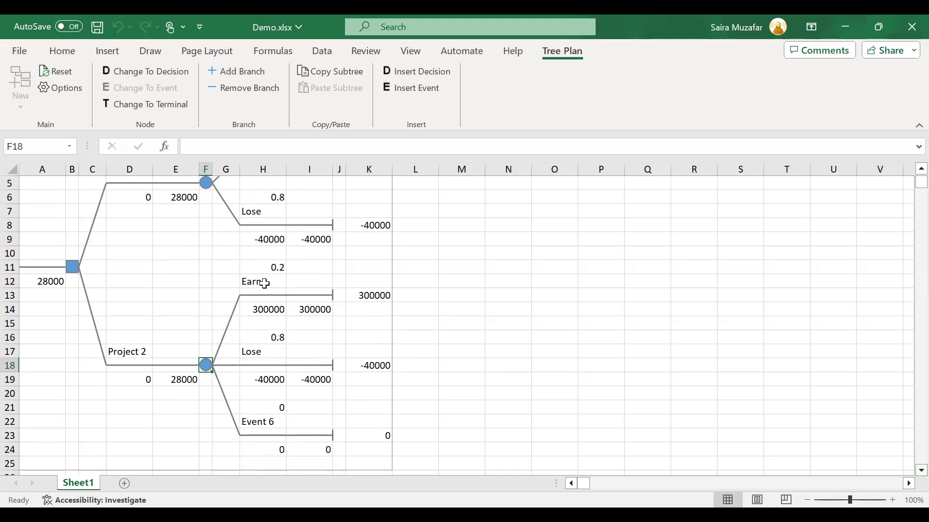
double_click(265, 284)
key("BackSpace")
key("BackSpace")
key("BackSpace")
key("BackSpace")
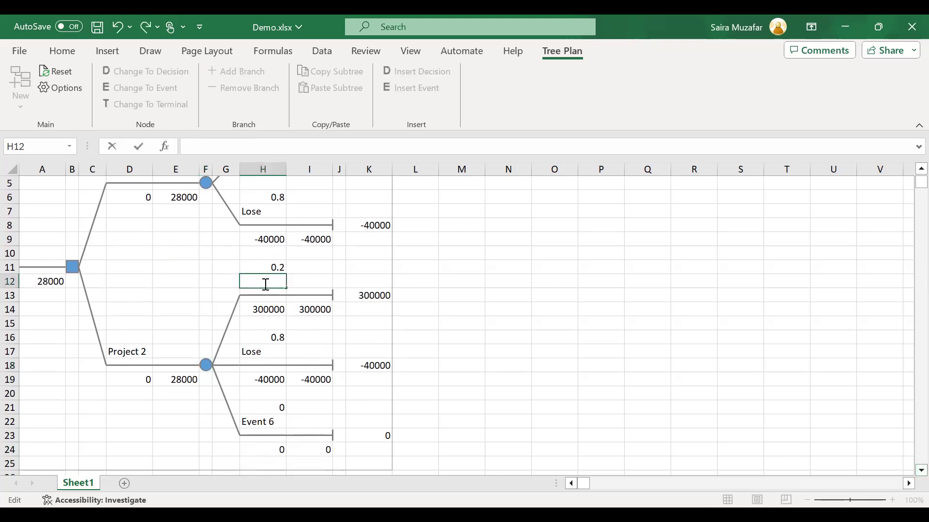
type("Lose")
Set the payoff of Project 2's first Lose branch in H14 to -50000.
double_click(264, 309)
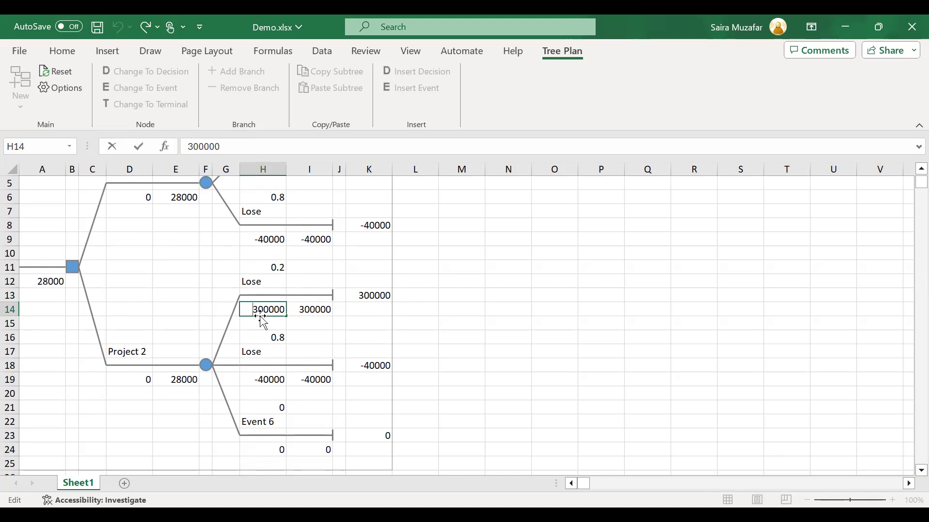
type("-")
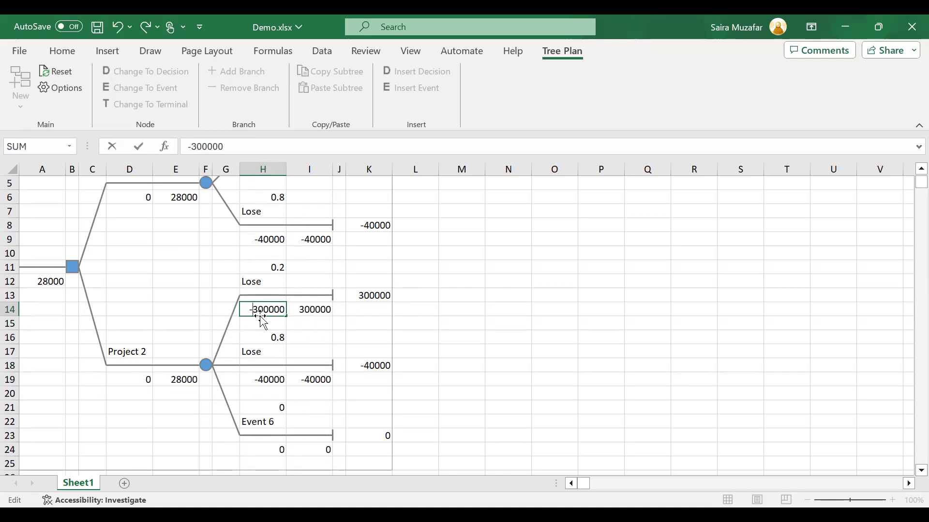
key("Delete")
key("BackSpace")
key("Delete")
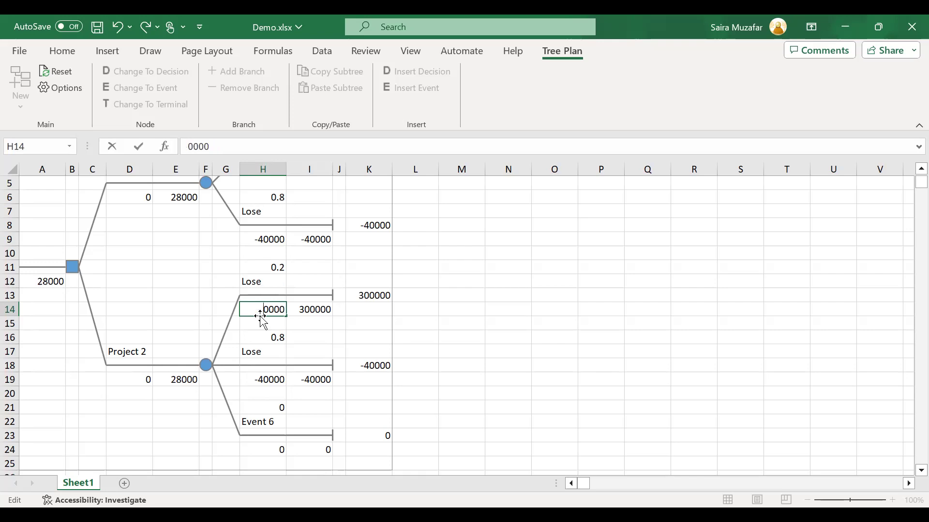
type("-5")
left_click(620, 309)
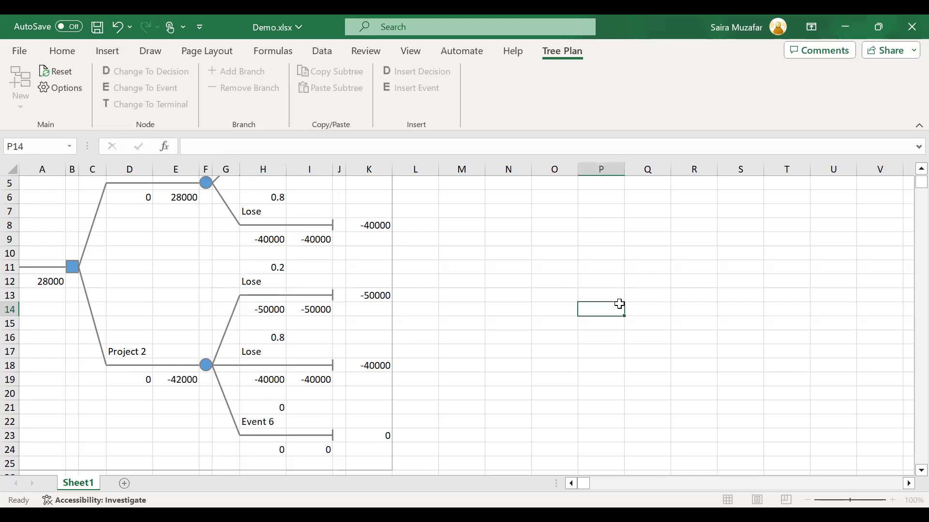
Set the probability of Project 2's second Lose branch in H16 to 0.1 and its payoff in H19 to -20000.
double_click(276, 338)
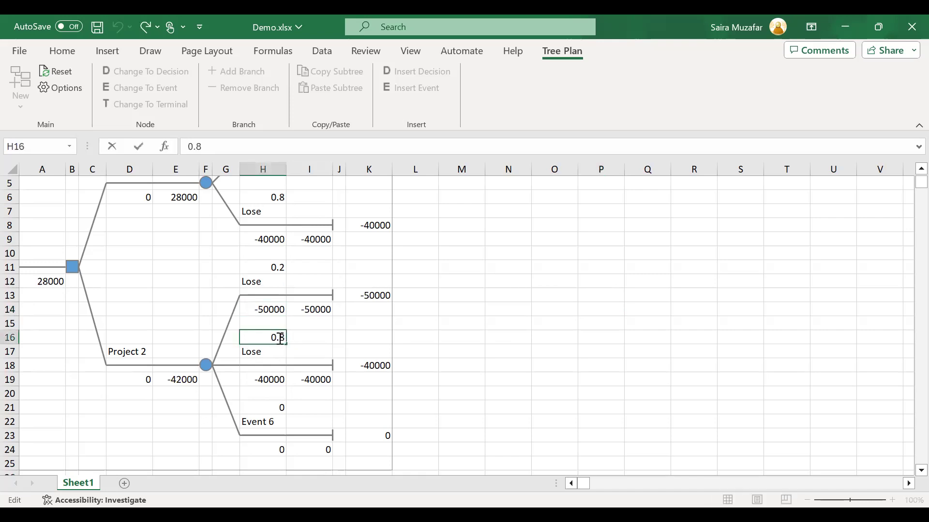
key("Delete")
type("1")
double_click(267, 380)
left_click(245, 380)
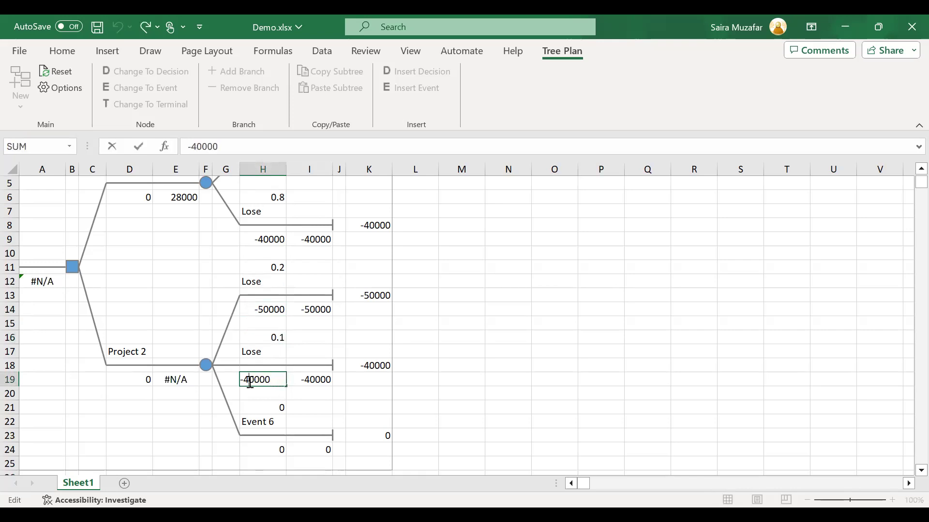
key("Delete")
type("2")
left_click(539, 399)
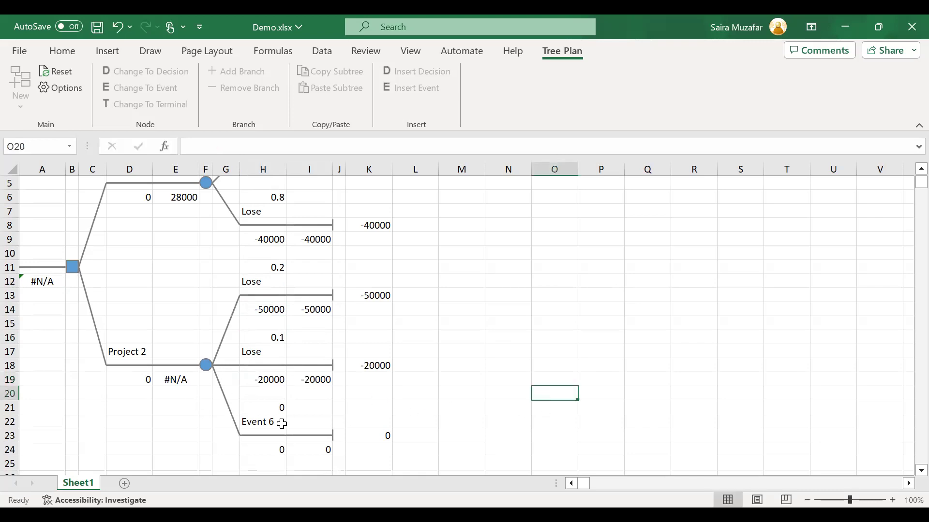
Rename the third event branch of Project 2 in H22 to "Earn".
double_click(251, 419)
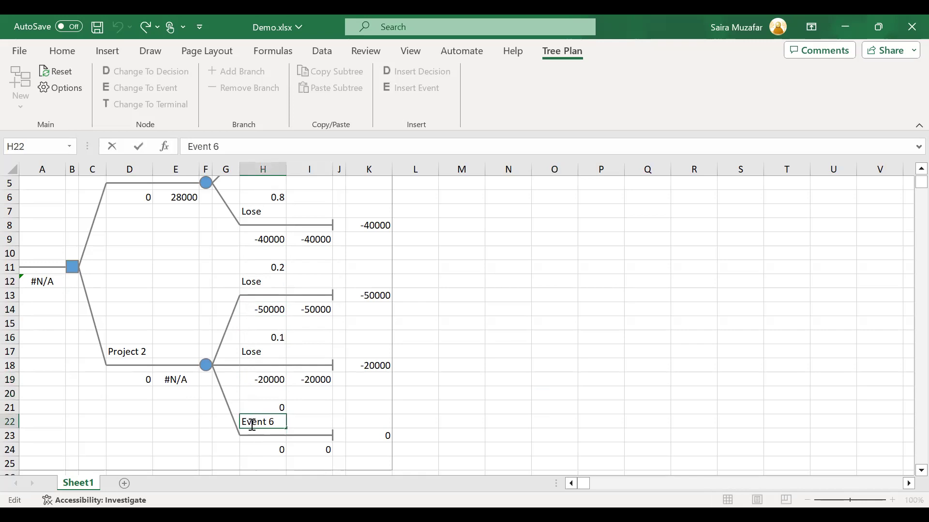
key("BackSpace")
key("BackSpace")
key("BackSpace")
key("BackSpace")
key("BackSpace")
key("BackSpace")
key("BackSpace")
type("Earn")
Set the probability of Project 2's Earn branch in H21 to 0.7.
left_click(257, 406)
double_click(263, 405)
key("BackSpace")
type("0.7")
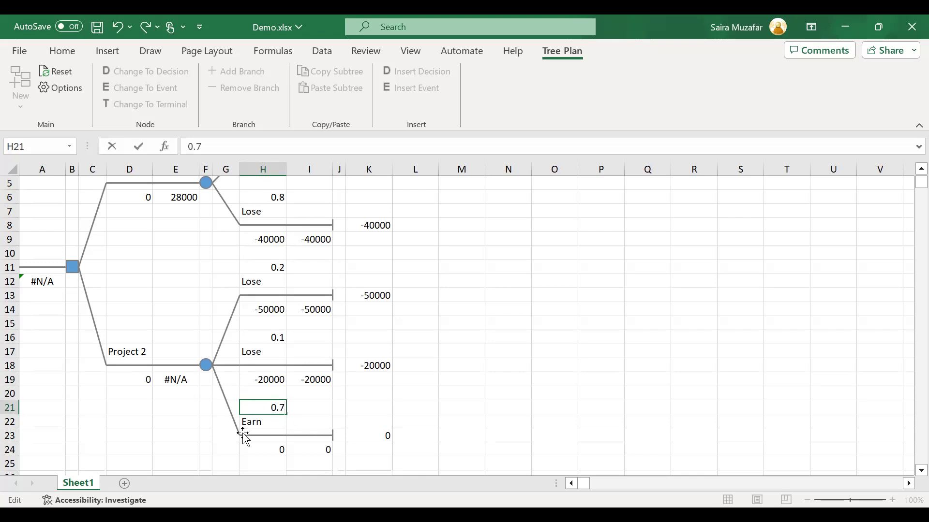
Set the payoff of Project 2's Earn branch in H24 to 60000.
left_click(279, 448)
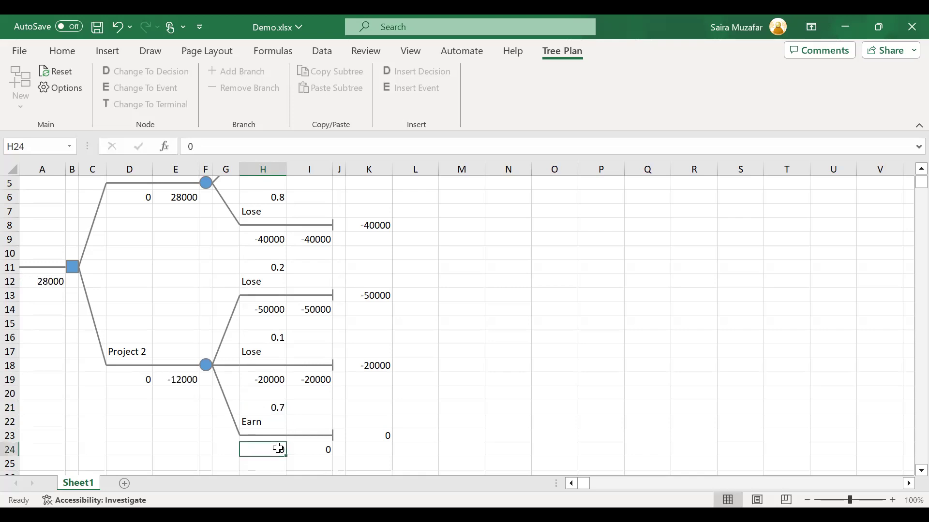
key("BackSpace")
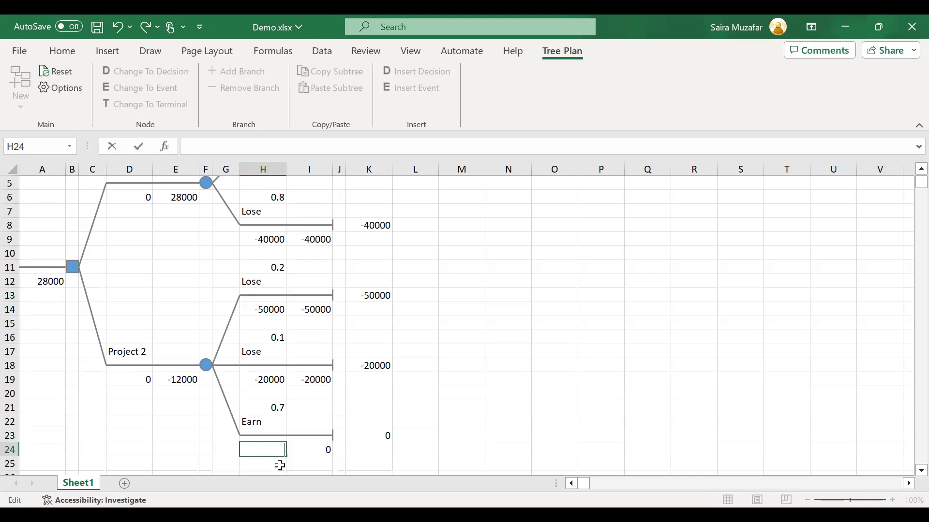
type("60")
type(".000")
key("BackSpace")
key("BackSpace")
key("BackSpace")
key("BackSpace")
type(",")
key("BackSpace")
type("000")
left_click(678, 379)
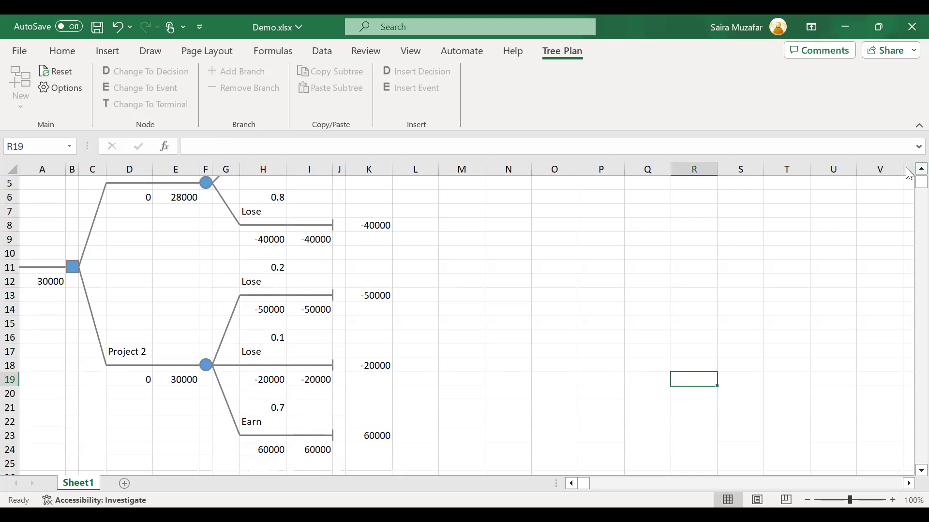
Switch the decision tree's theme to Colorful in the Tree Plan options and close them.
scroll(910, 180, "up", 2)
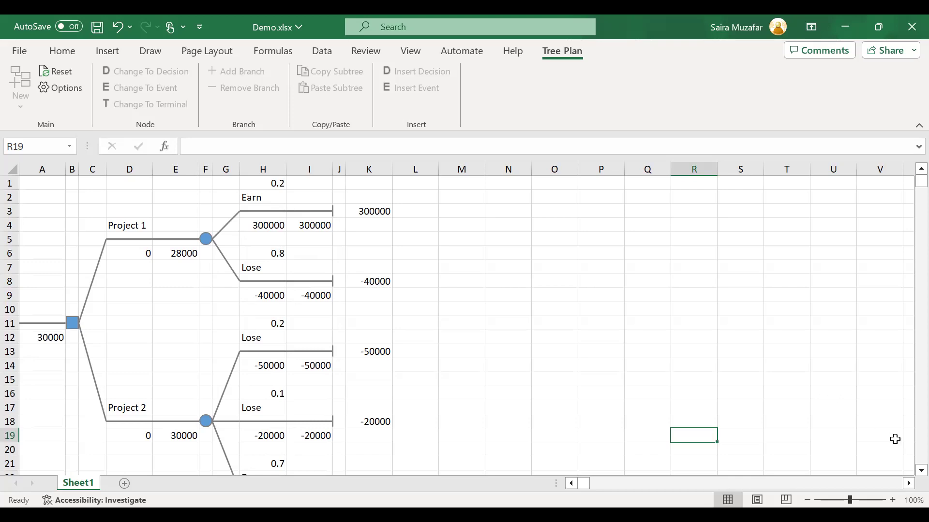
scroll(909, 478, "down", 1)
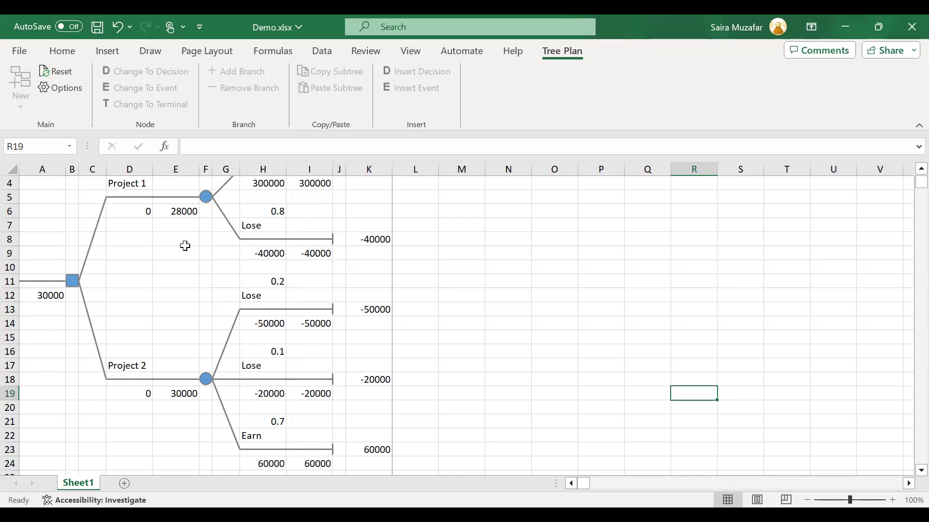
left_click(61, 91)
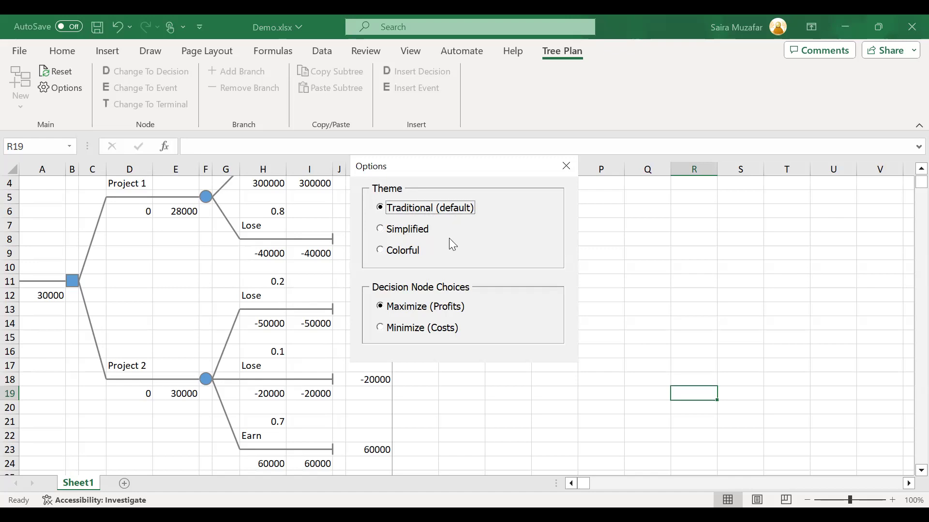
left_click(382, 251)
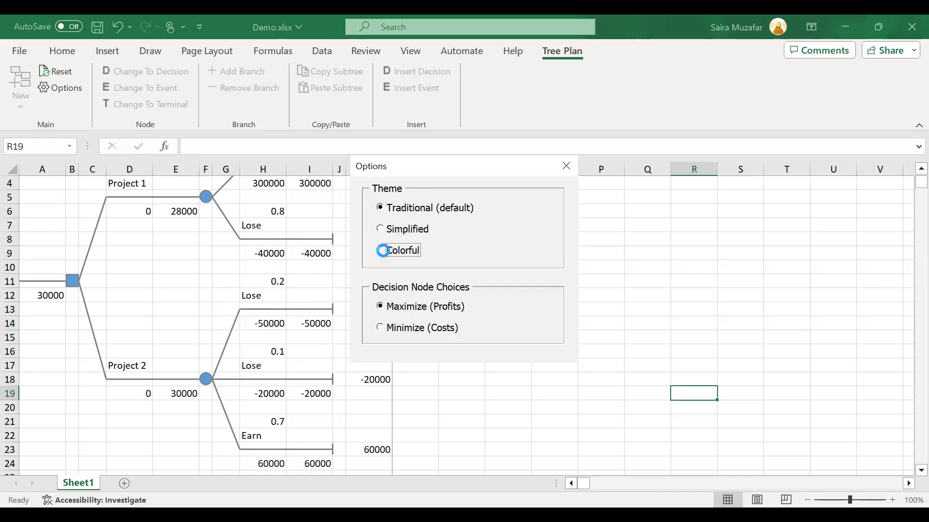
left_click(564, 166)
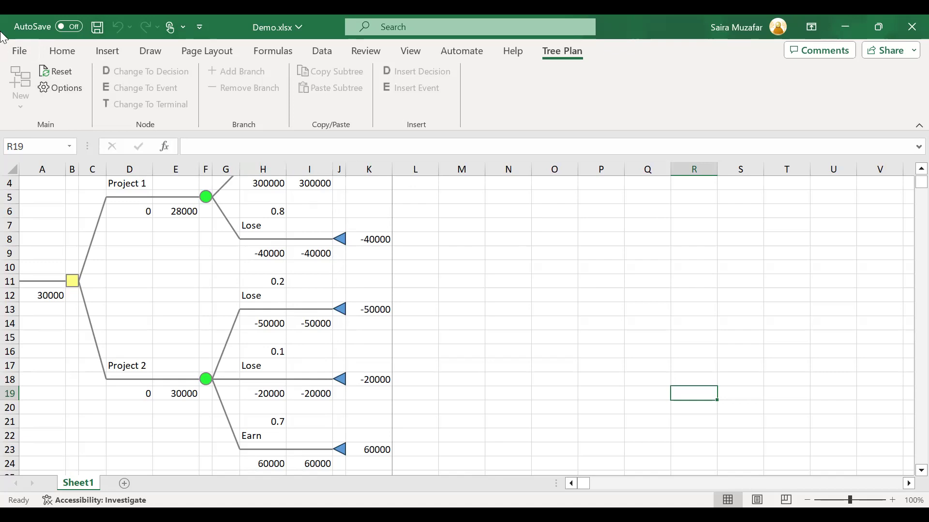
Export the worksheet as the PDF file Demo.pdf in the Decision Tree folder, with standard optimization.
left_click(21, 51)
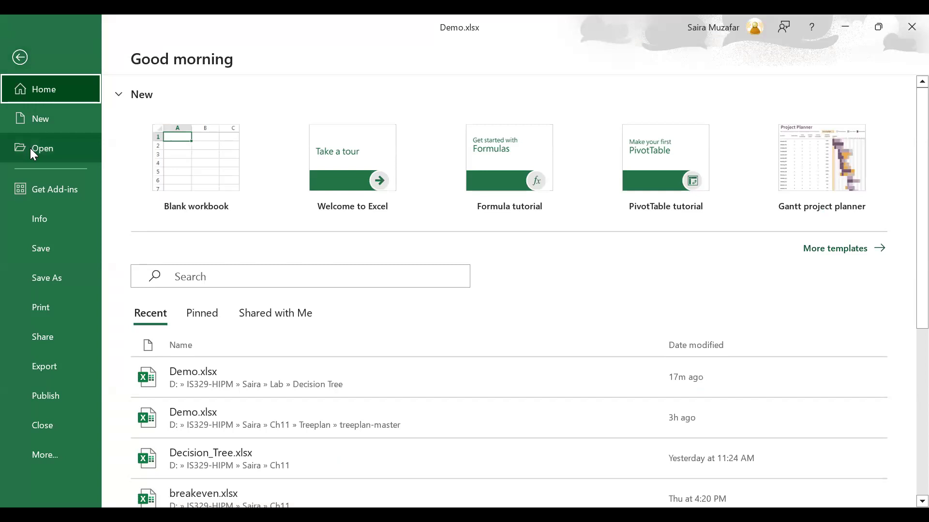
left_click(47, 367)
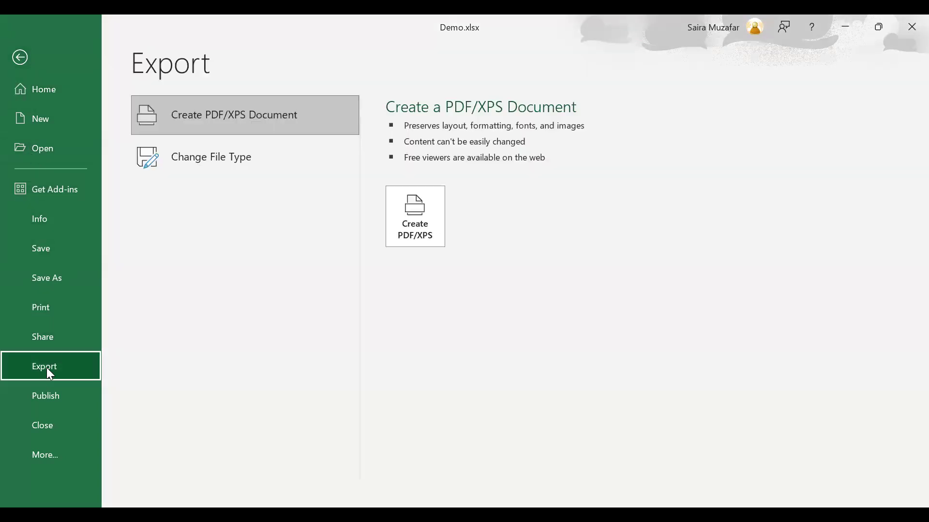
left_click(426, 228)
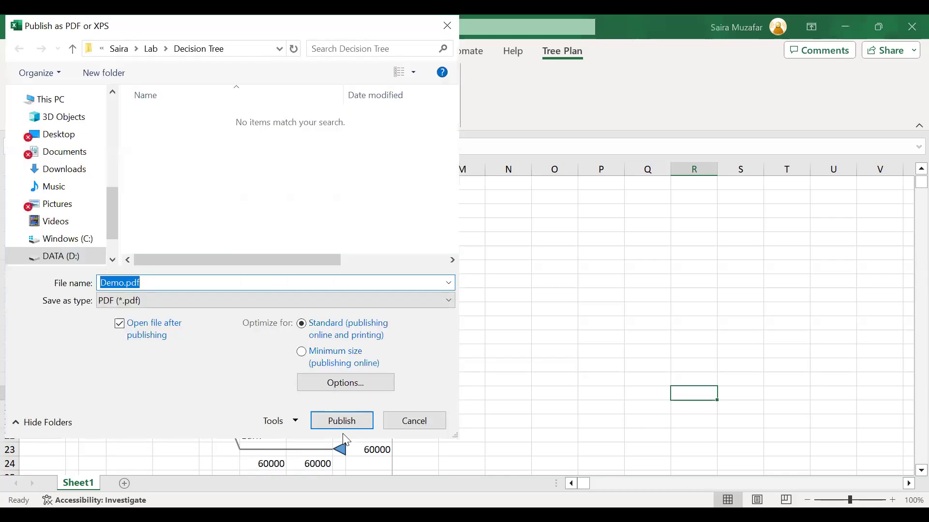
left_click(342, 423)
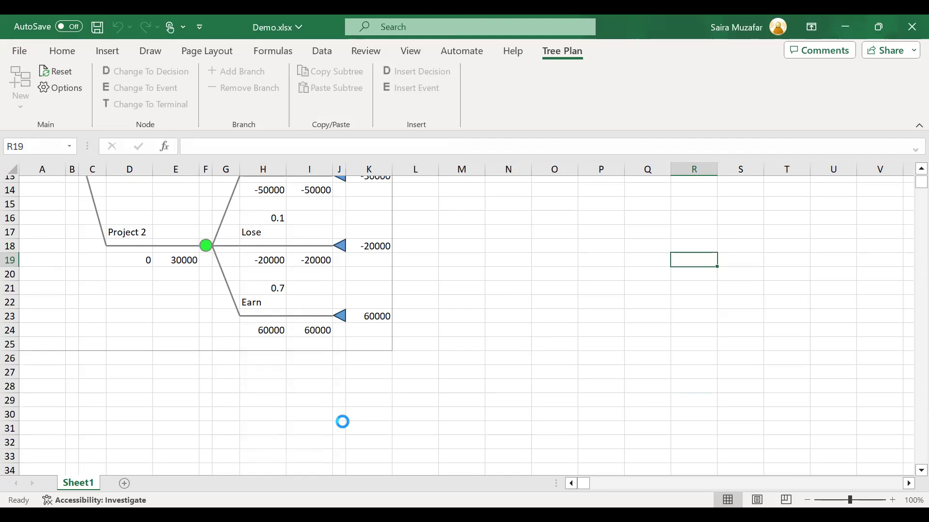